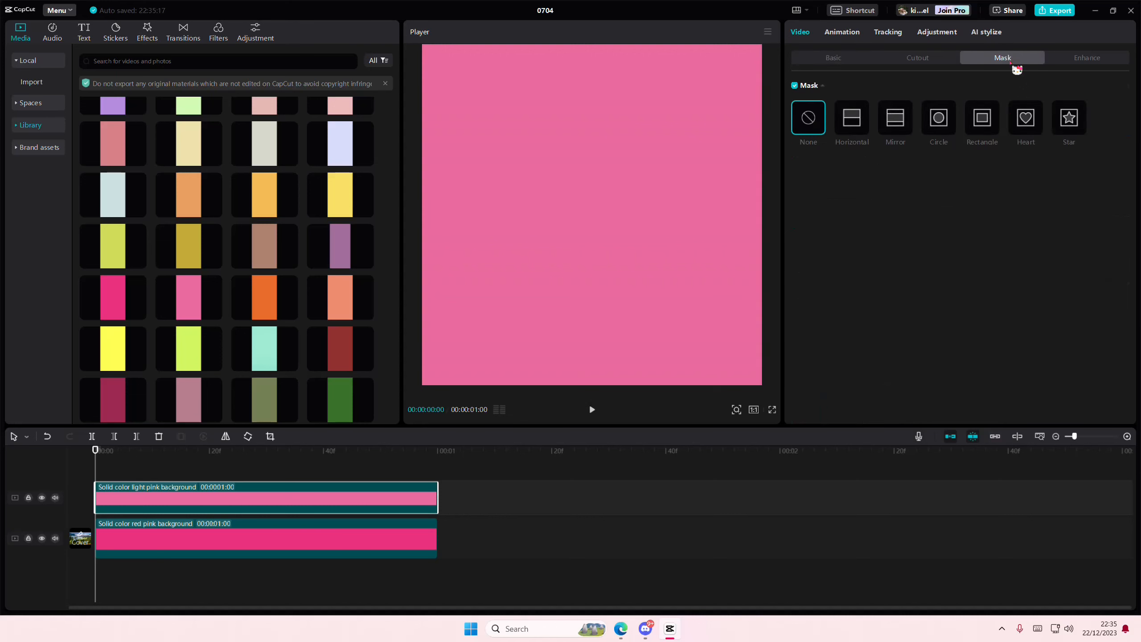
Step: Apply an inverted heart mask to the light pink clip and enlarge it to fill most of the frame
{"action": "left_click", "coordinate": [1009, 135]}
{"action": "left_click_drag", "start_coordinate": [675, 285], "coordinate": [724, 332]}
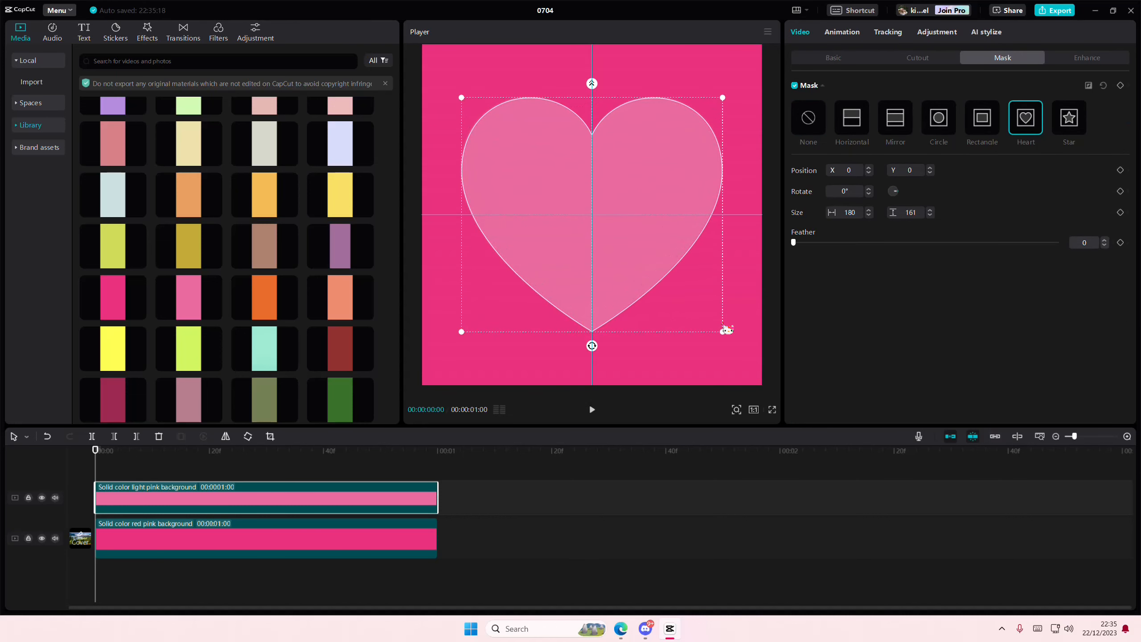
{"action": "left_click", "coordinate": [1093, 93]}
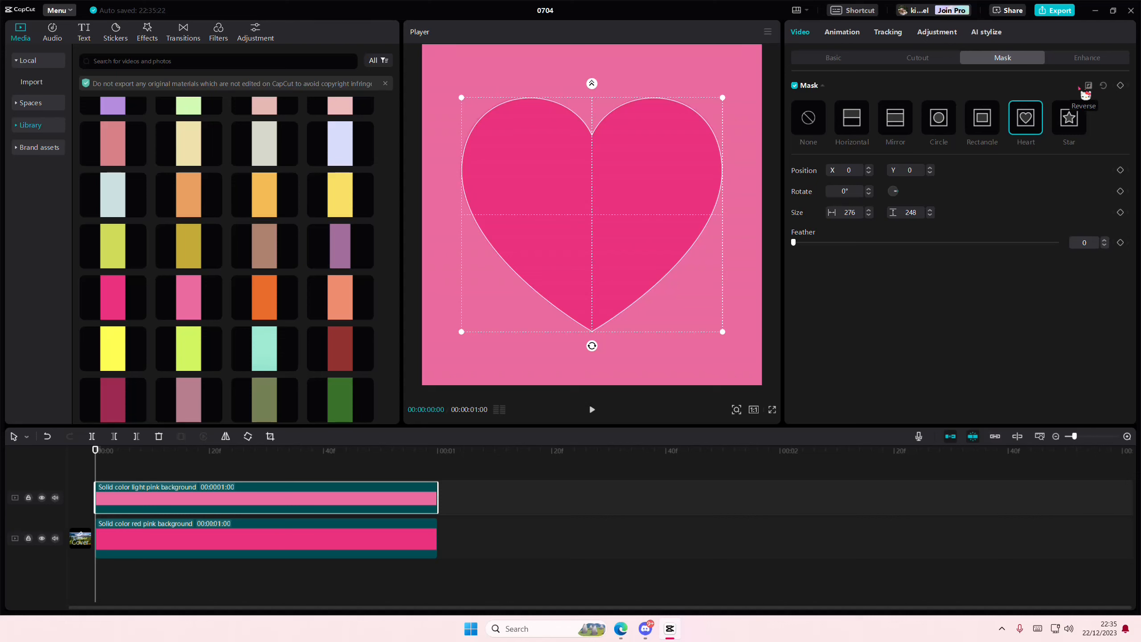
{"action": "left_click_drag", "start_coordinate": [726, 334], "coordinate": [748, 365]}
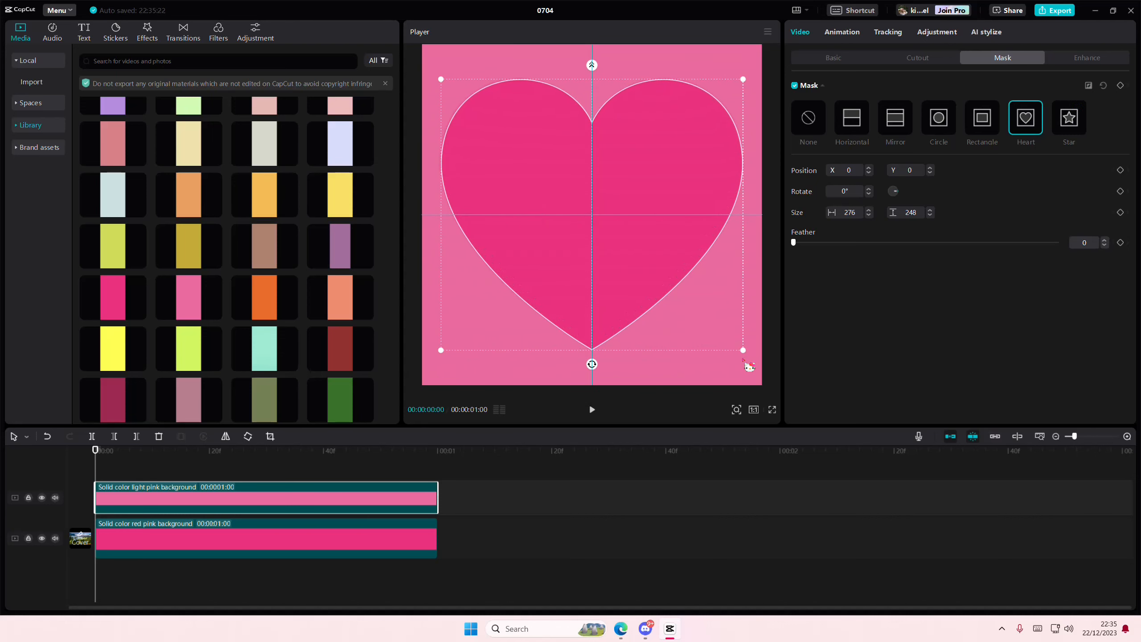
Step: Add the black background between the light pink and red pink clips and scale it up to cover the whole frame
{"action": "scroll", "coordinate": [245, 366], "scroll_direction": "up", "scroll_amount": 1}
{"action": "scroll", "coordinate": [246, 379], "scroll_direction": "up", "scroll_amount": 3}
{"action": "left_click_drag", "start_coordinate": [189, 241], "coordinate": [93, 520]}
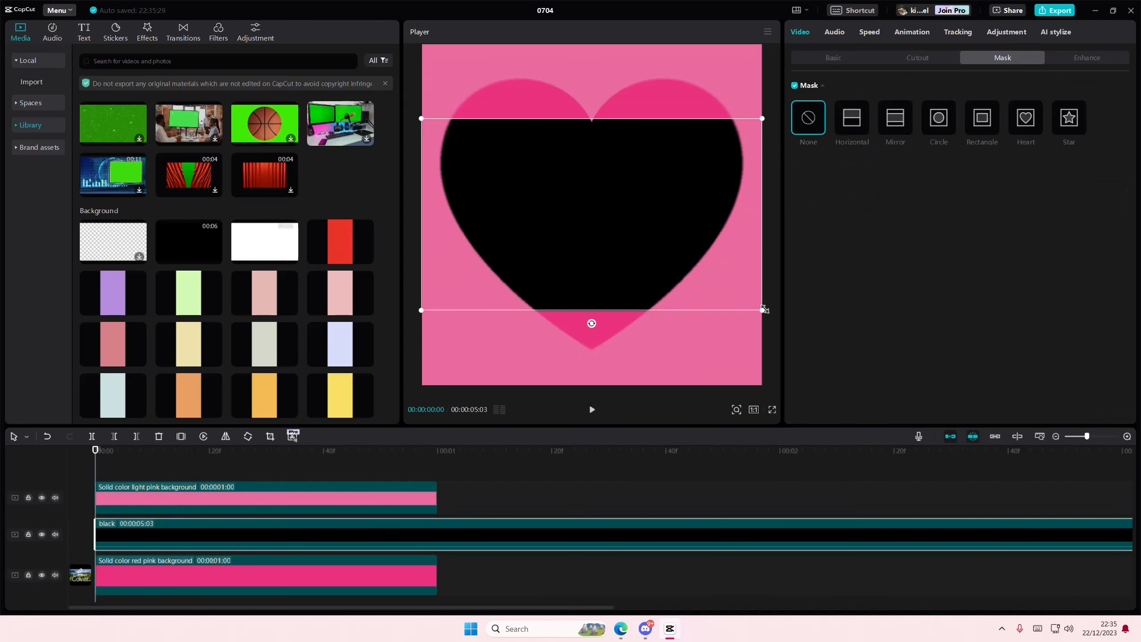
{"action": "left_click_drag", "start_coordinate": [763, 309], "coordinate": [967, 428]}
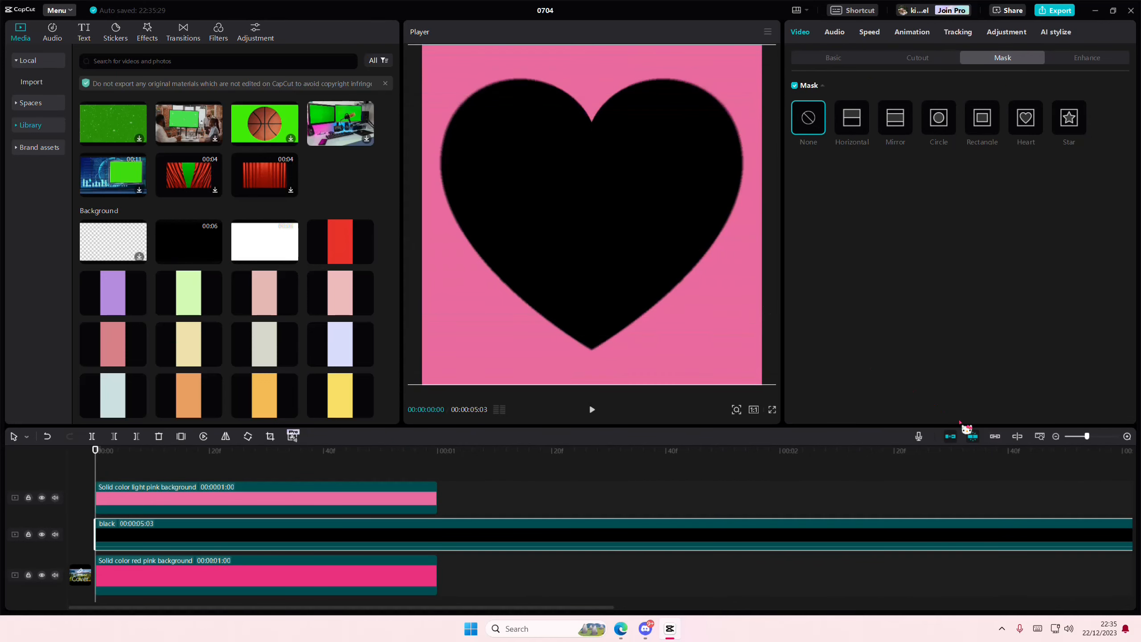
Step: Apply an inverted heart mask about 917 by 822 to the black clip and feather its edge into a soft shadow
{"action": "left_click", "coordinate": [1030, 128]}
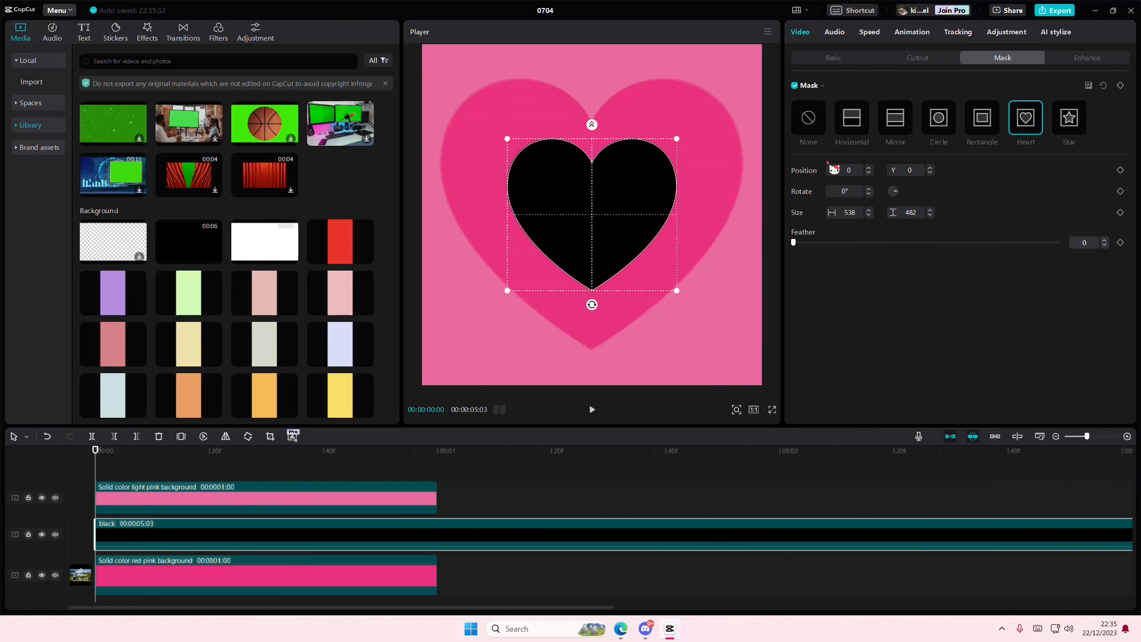
{"action": "left_click", "coordinate": [1090, 86]}
{"action": "left_click_drag", "start_coordinate": [681, 293], "coordinate": [745, 324]}
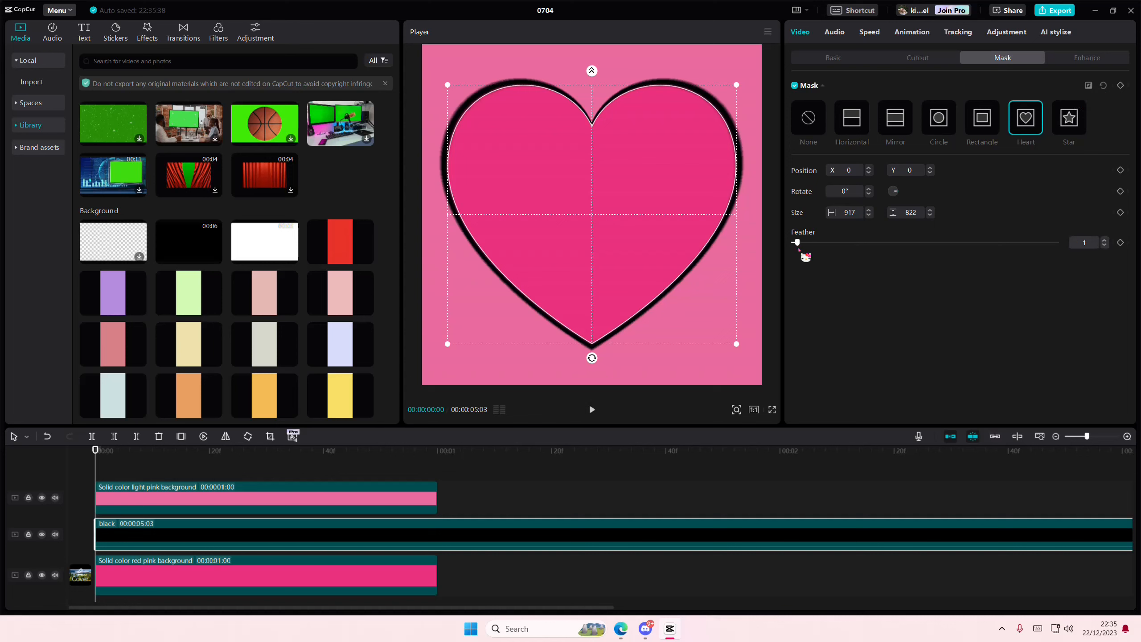
{"action": "left_click_drag", "start_coordinate": [810, 254], "coordinate": [813, 255]}
{"action": "left_click", "coordinate": [227, 461]}
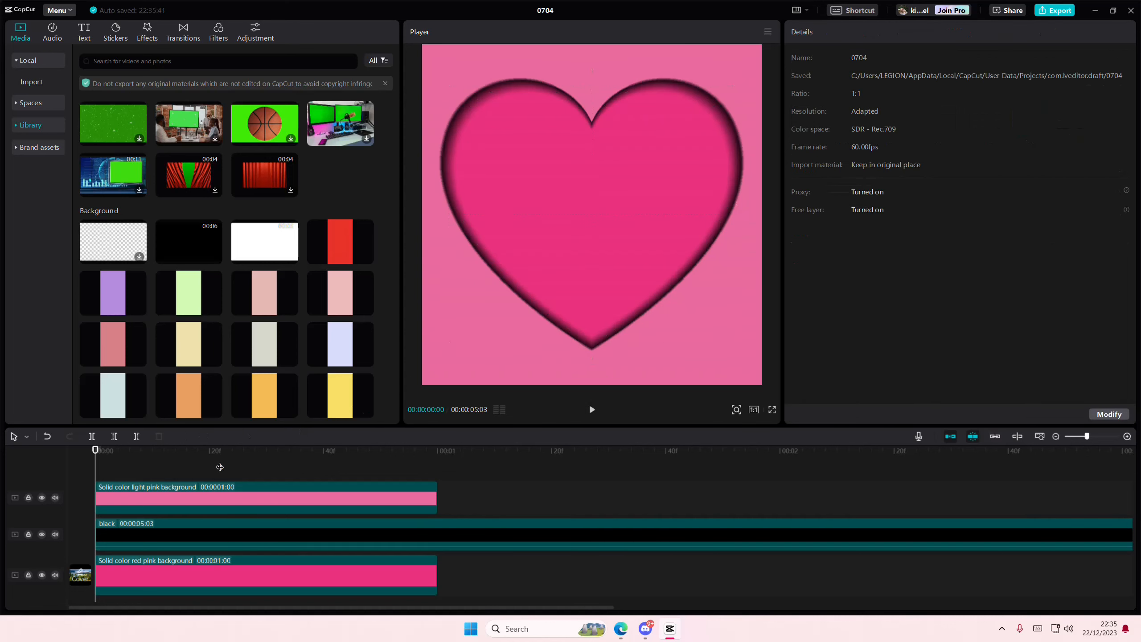
Step: Add the solid yellow background between the black and red pink clips and shift it over the heart's right half
{"action": "mouse_move", "coordinate": [92, 390]}
{"action": "scroll", "coordinate": [221, 355], "scroll_direction": "down", "scroll_amount": 1}
{"action": "left_click_drag", "start_coordinate": [348, 362], "coordinate": [88, 550]}
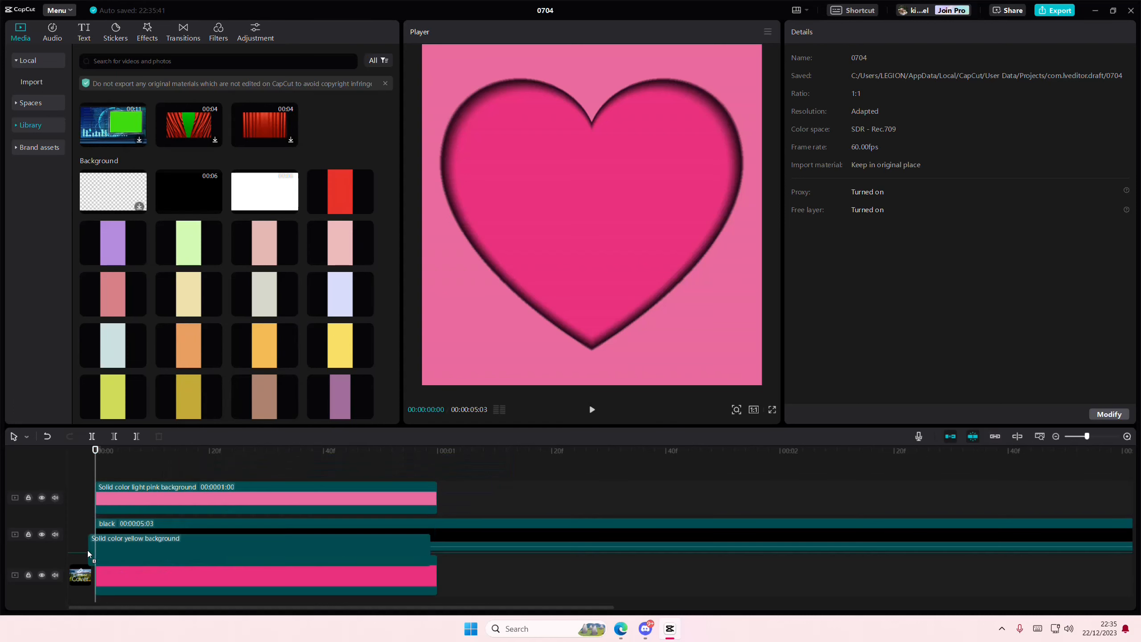
{"action": "left_click", "coordinate": [107, 553]}
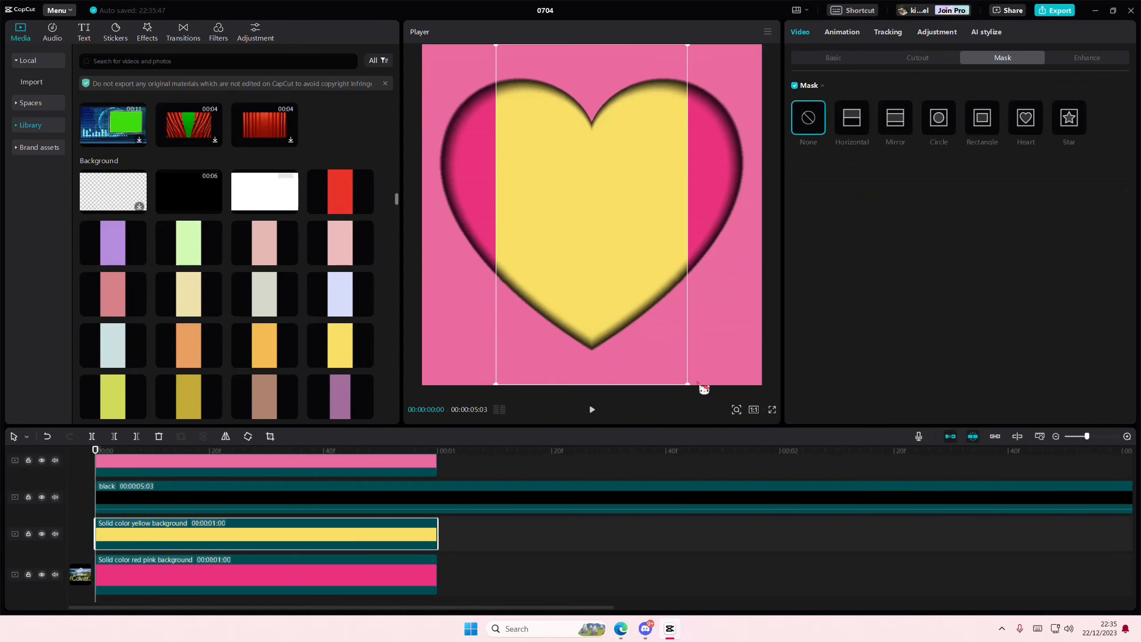
{"action": "left_click_drag", "start_coordinate": [604, 265], "coordinate": [697, 239]}
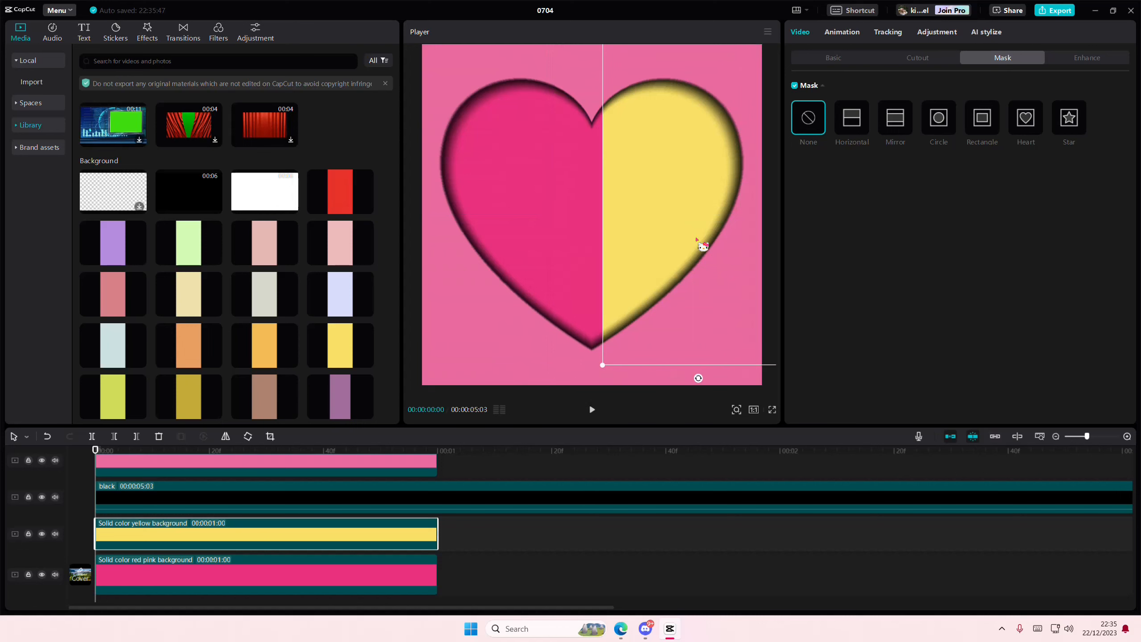
Step: Apply a star mask to the yellow clip, enlarge it to about 351 by 335 and centre it on the heart's right half
{"action": "left_click", "coordinate": [1077, 130]}
{"action": "left_click_drag", "start_coordinate": [689, 193], "coordinate": [662, 191]}
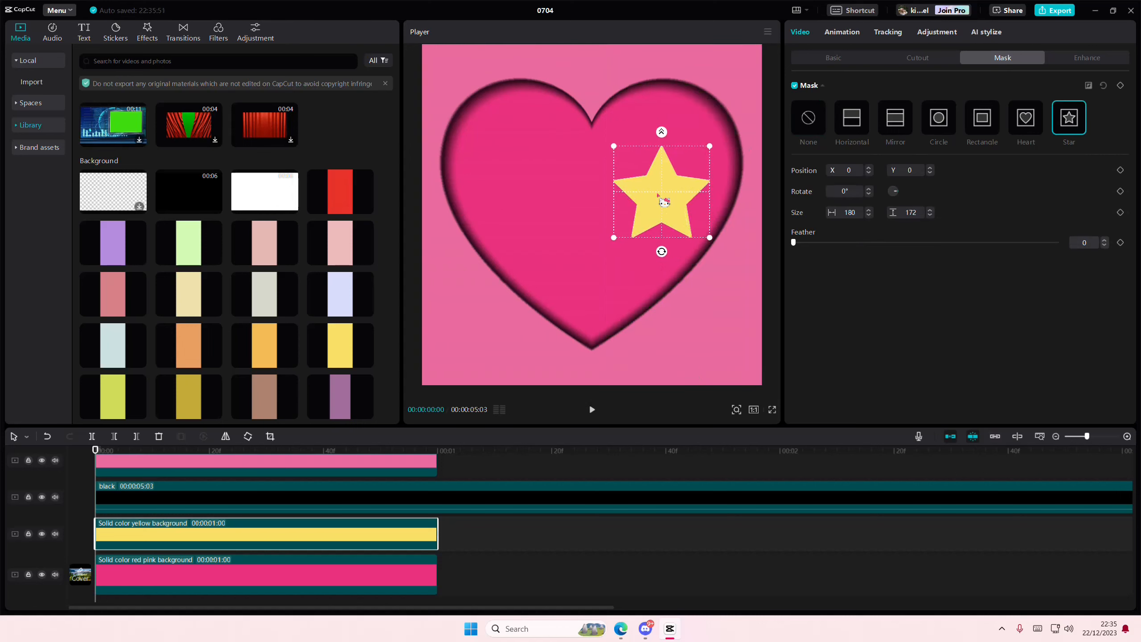
{"action": "left_click_drag", "start_coordinate": [707, 243], "coordinate": [771, 293]}
{"action": "left_click_drag", "start_coordinate": [690, 224], "coordinate": [675, 215]}
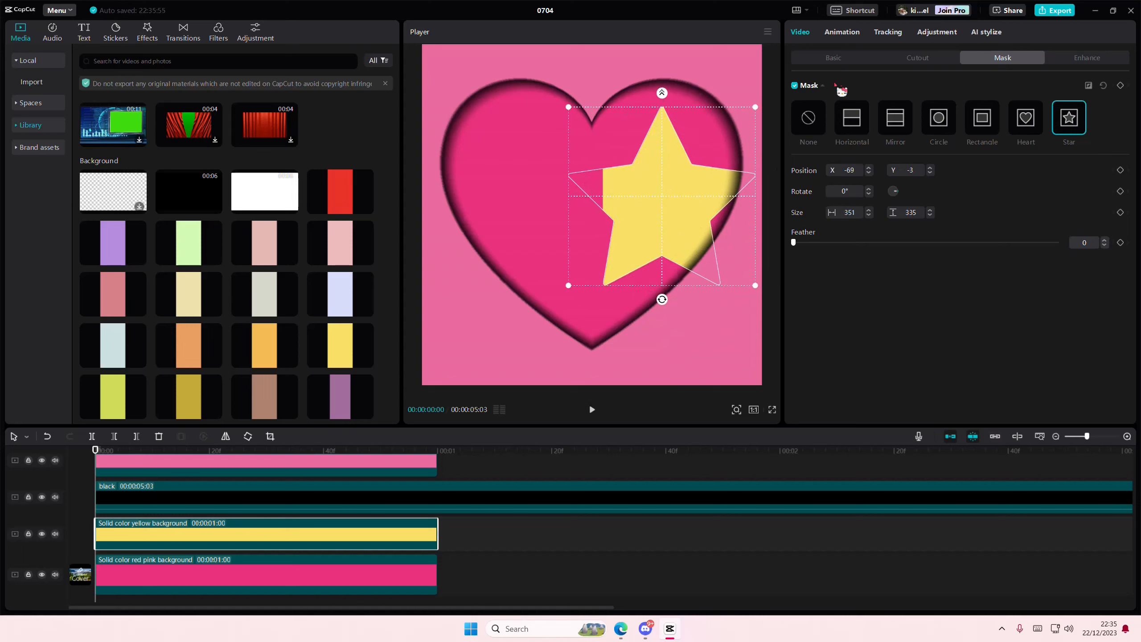
Step: Scale the yellow clip to 149% and reposition it at about X 311, Y 304, with its star mask at X 46, Y -25
{"action": "left_click", "coordinate": [833, 60]}
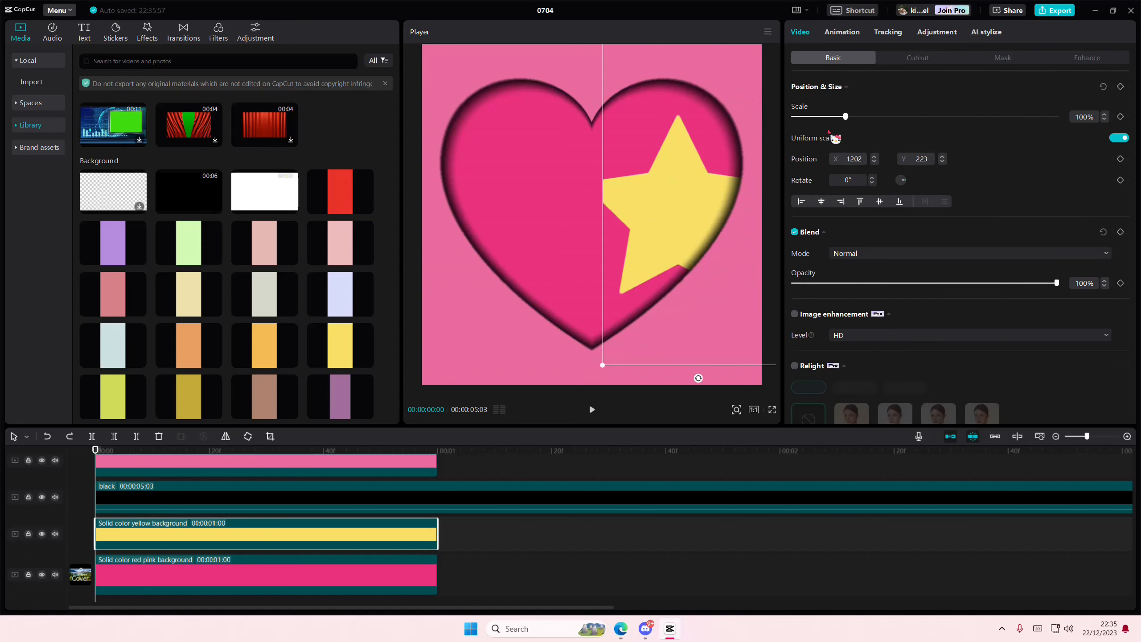
{"action": "left_click_drag", "start_coordinate": [840, 120], "coordinate": [873, 130]}
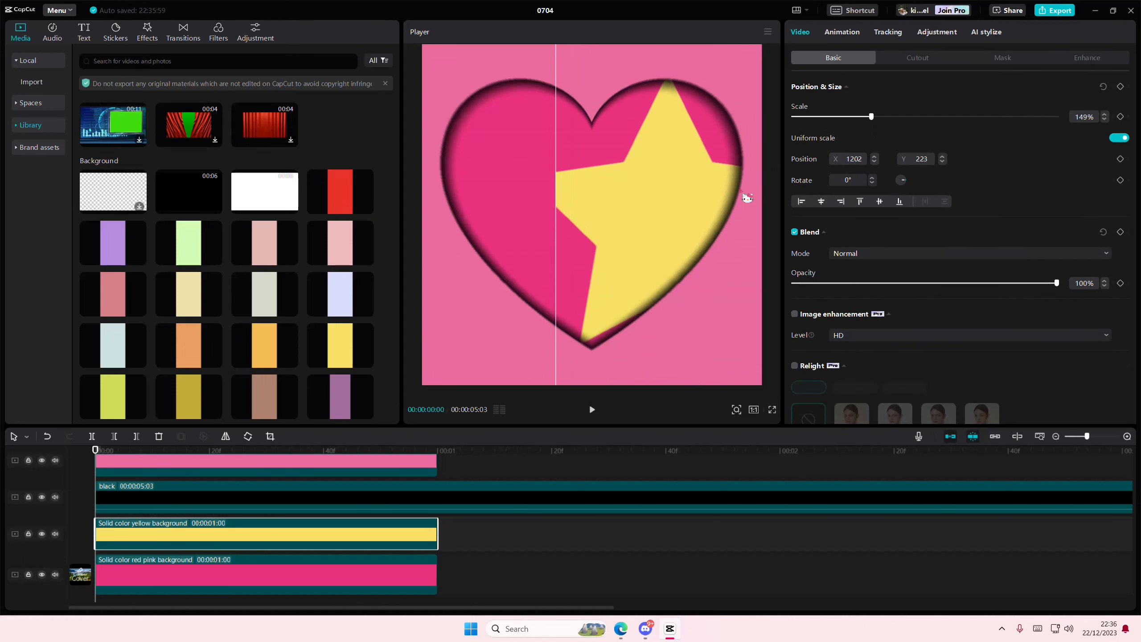
{"action": "left_click", "coordinate": [1013, 62]}
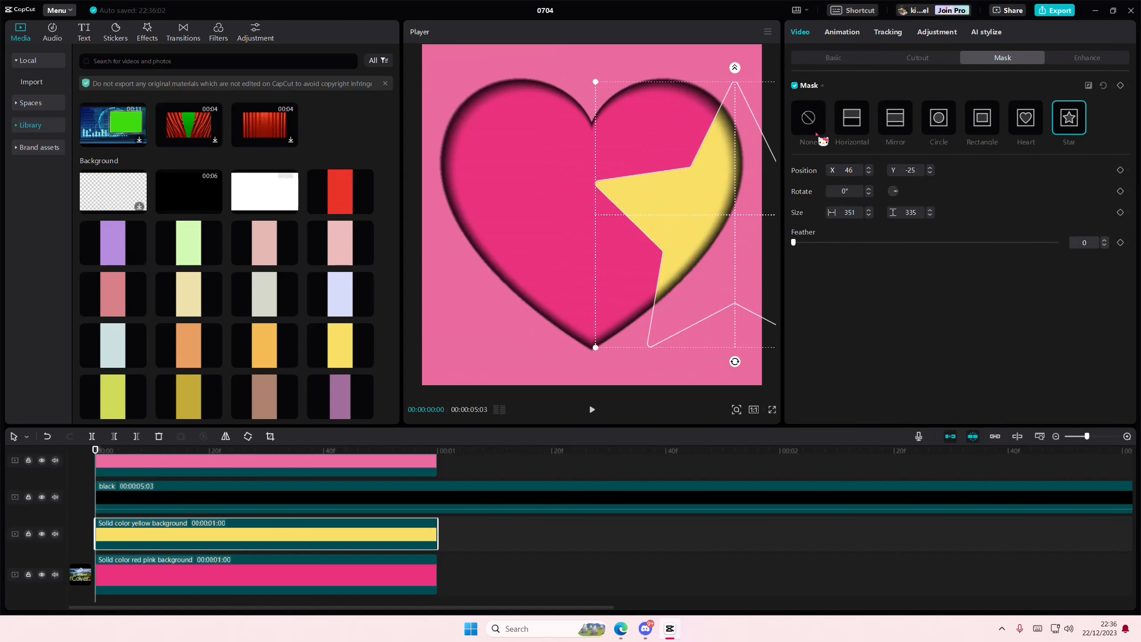
{"action": "left_click", "coordinate": [846, 62]}
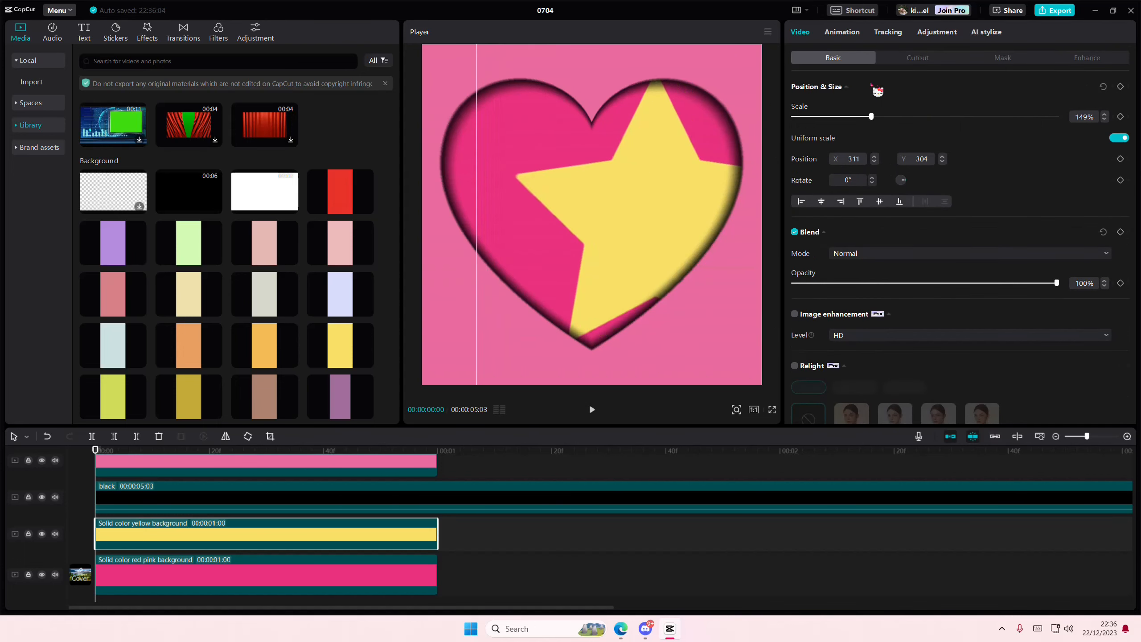
Step: Shrink the star mask and move the yellow clip to about X 182, Y 800 in the heart's upper right
{"action": "left_click", "coordinate": [1003, 61]}
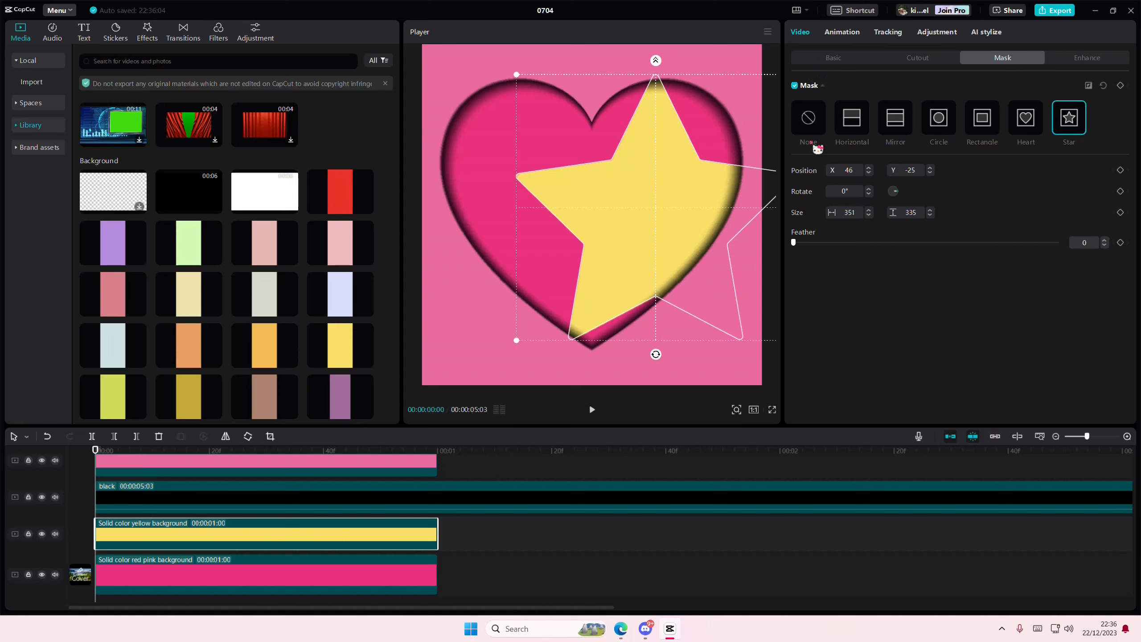
{"action": "left_click_drag", "start_coordinate": [536, 95], "coordinate": [561, 123]}
{"action": "left_click", "coordinate": [829, 63]}
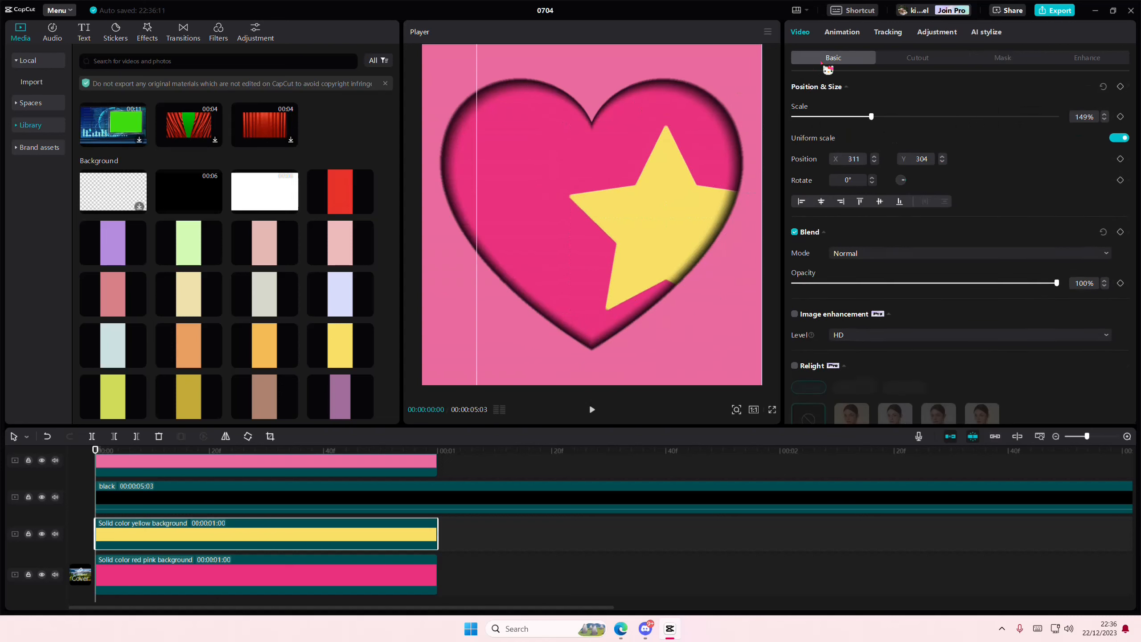
{"action": "left_click_drag", "start_coordinate": [673, 186], "coordinate": [706, 160]}
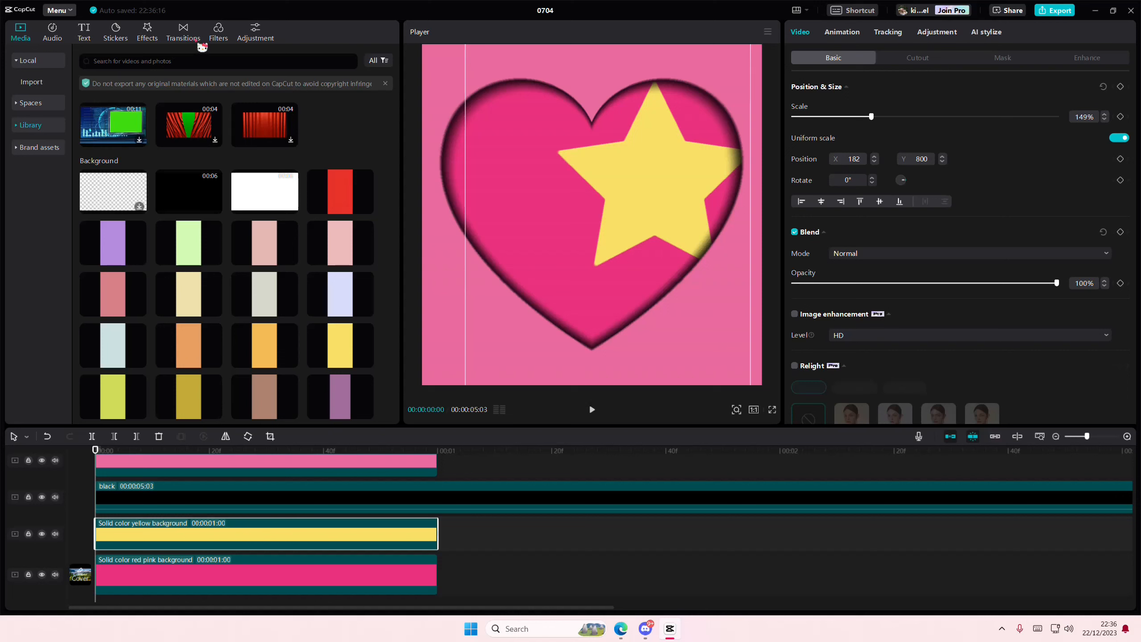
{"action": "left_click", "coordinate": [120, 40]}
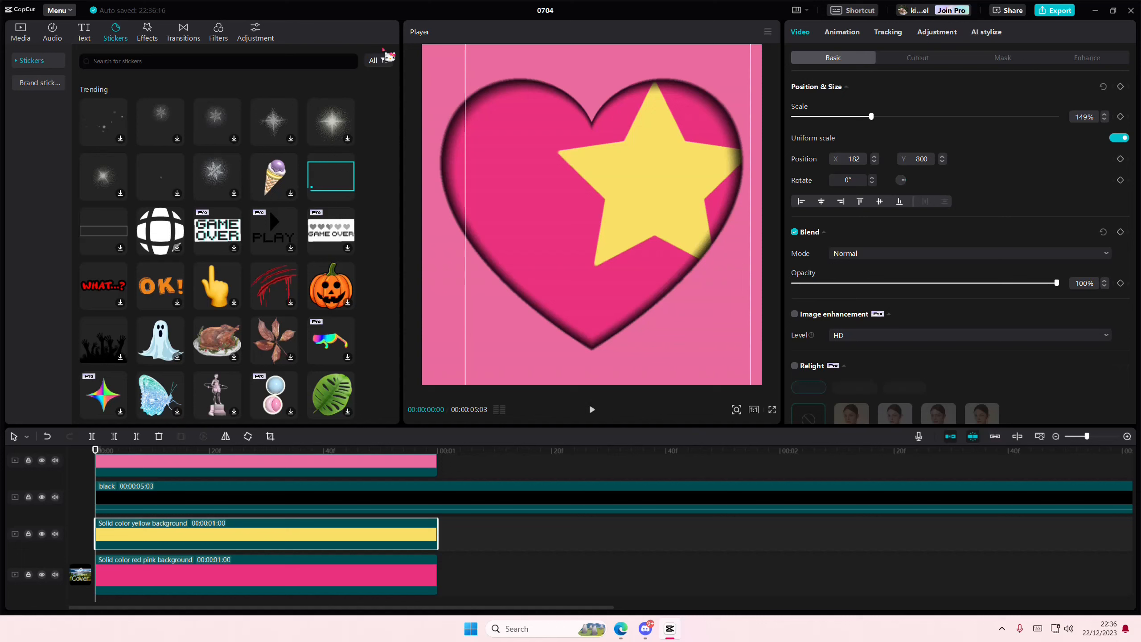
{"action": "left_click", "coordinate": [22, 32]}
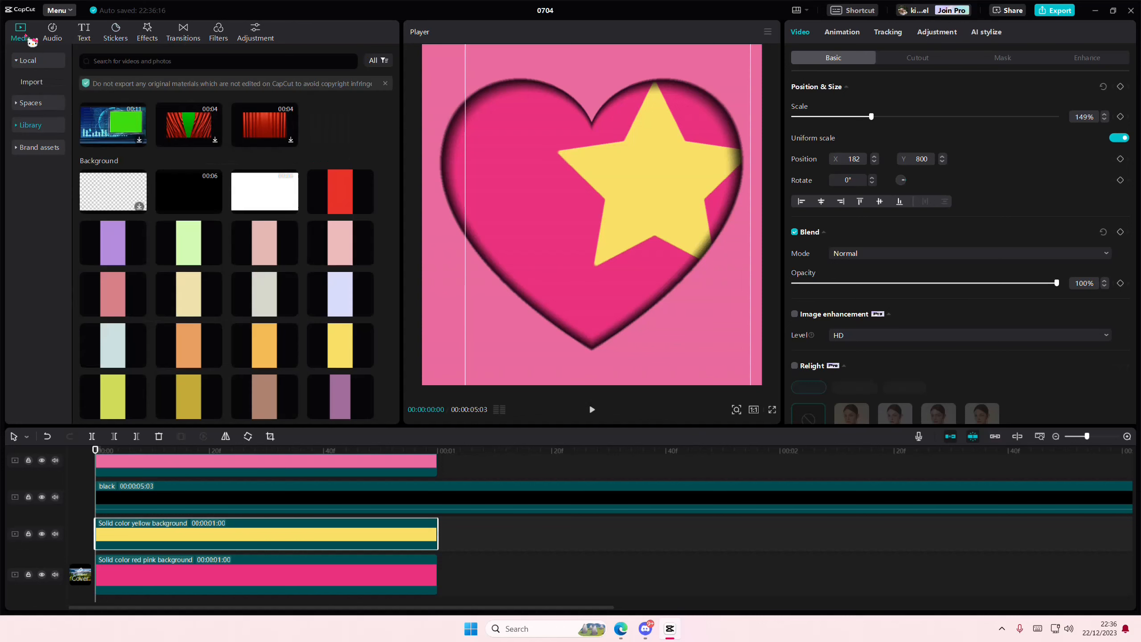
Step: Add the solid purple background II clip between the black and yellow clips and shift it over the heart's left half
{"action": "scroll", "coordinate": [204, 300], "scroll_direction": "down", "scroll_amount": 5}
{"action": "scroll", "coordinate": [205, 300], "scroll_direction": "down", "scroll_amount": 1}
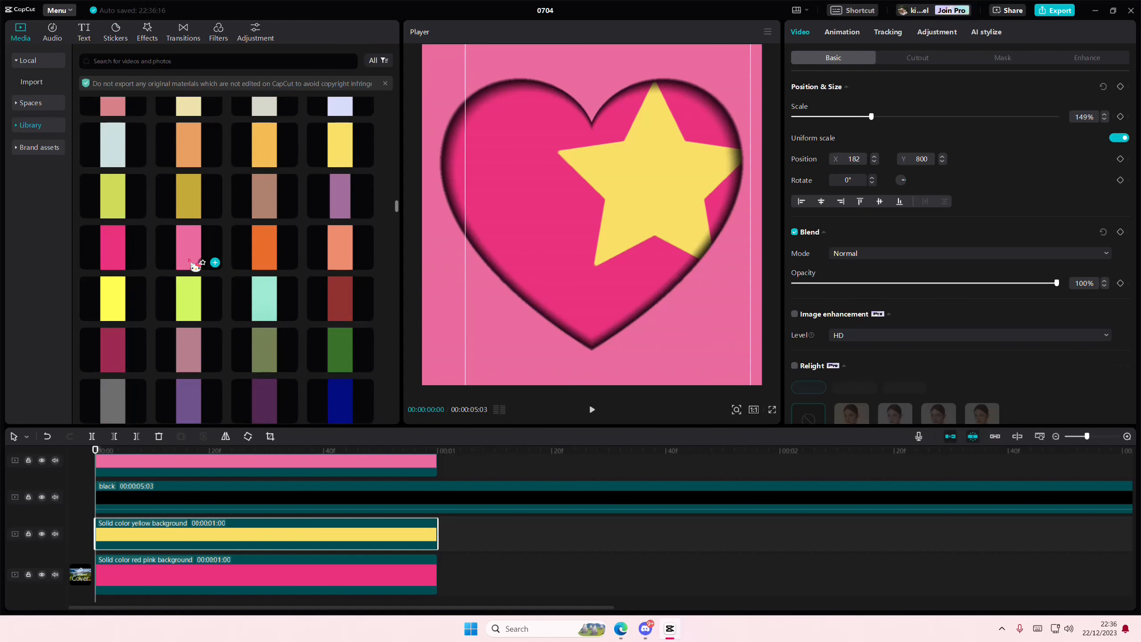
{"action": "scroll", "coordinate": [195, 309], "scroll_direction": "down", "scroll_amount": 2}
{"action": "scroll", "coordinate": [181, 296], "scroll_direction": "up", "scroll_amount": 2}
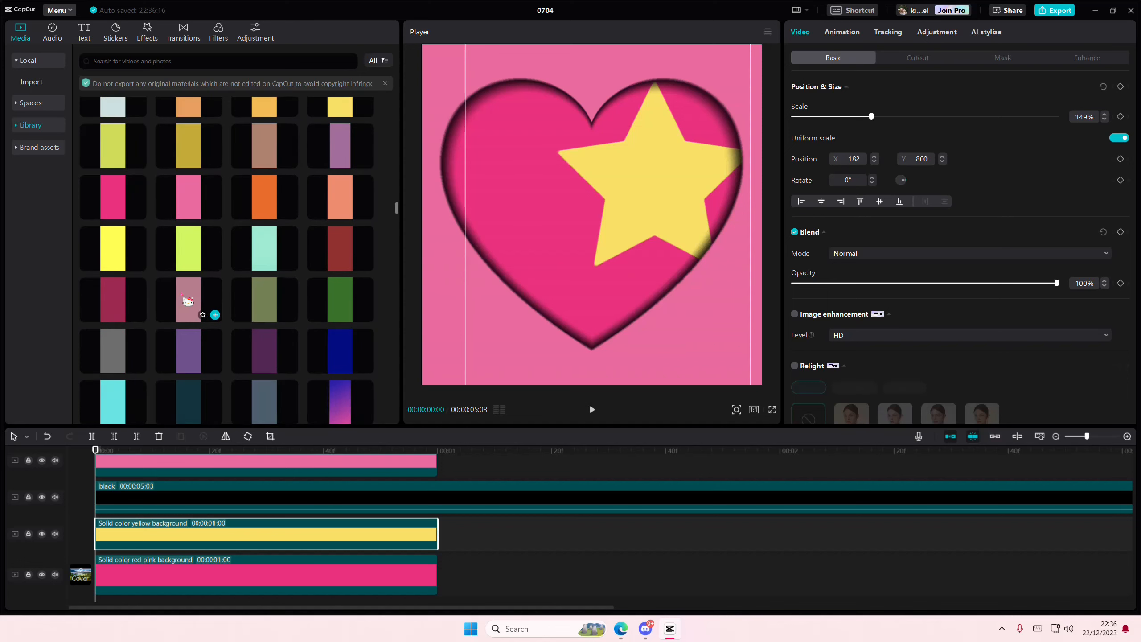
{"action": "left_click_drag", "start_coordinate": [340, 211], "coordinate": [72, 526]}
{"action": "left_click_drag", "start_coordinate": [543, 321], "coordinate": [488, 336]}
Step: Mask the purple clip with a circle about 302 by 300 in the heart's lower left and place the clip at about X -690, Y -182
{"action": "left_click", "coordinate": [1007, 59]}
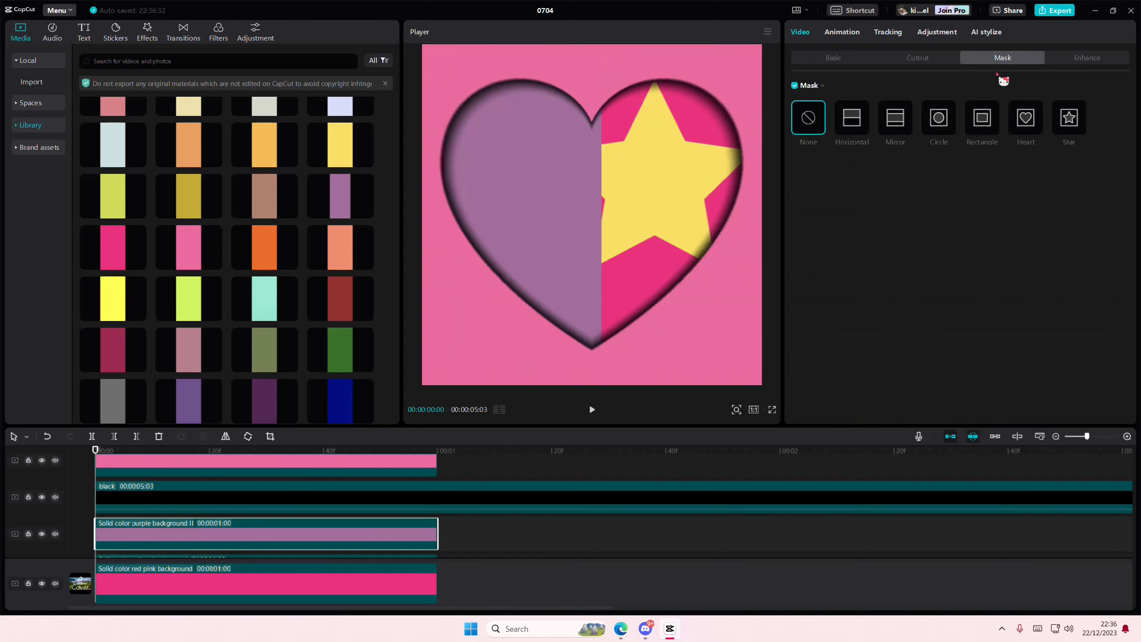
{"action": "left_click", "coordinate": [934, 123]}
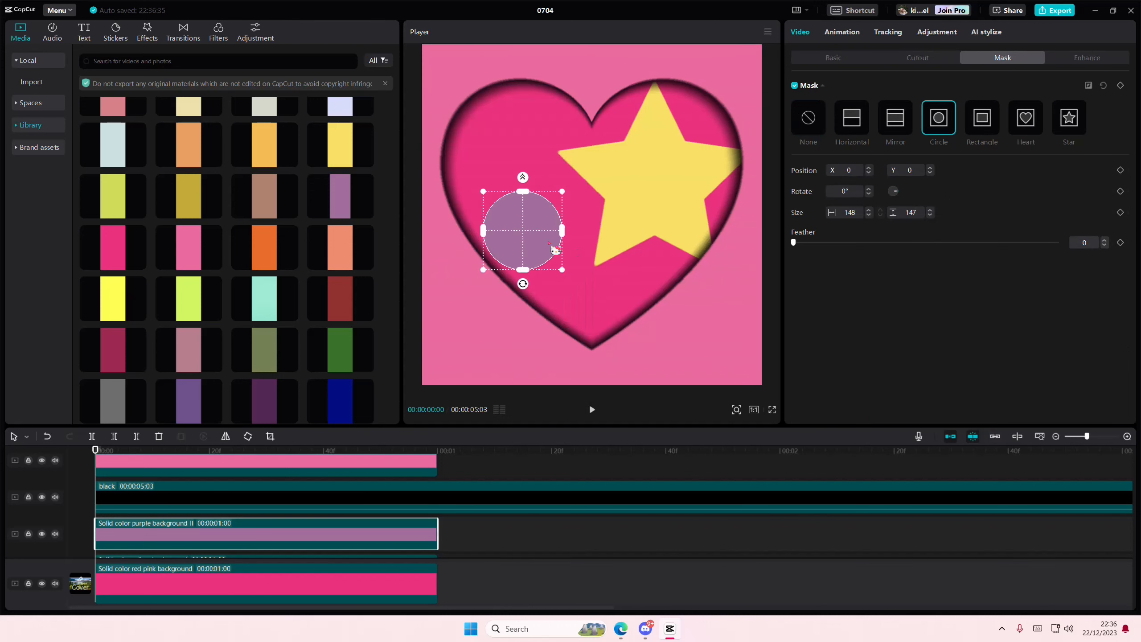
{"action": "left_click_drag", "start_coordinate": [553, 249], "coordinate": [580, 256]}
{"action": "left_click", "coordinate": [1080, 130]}
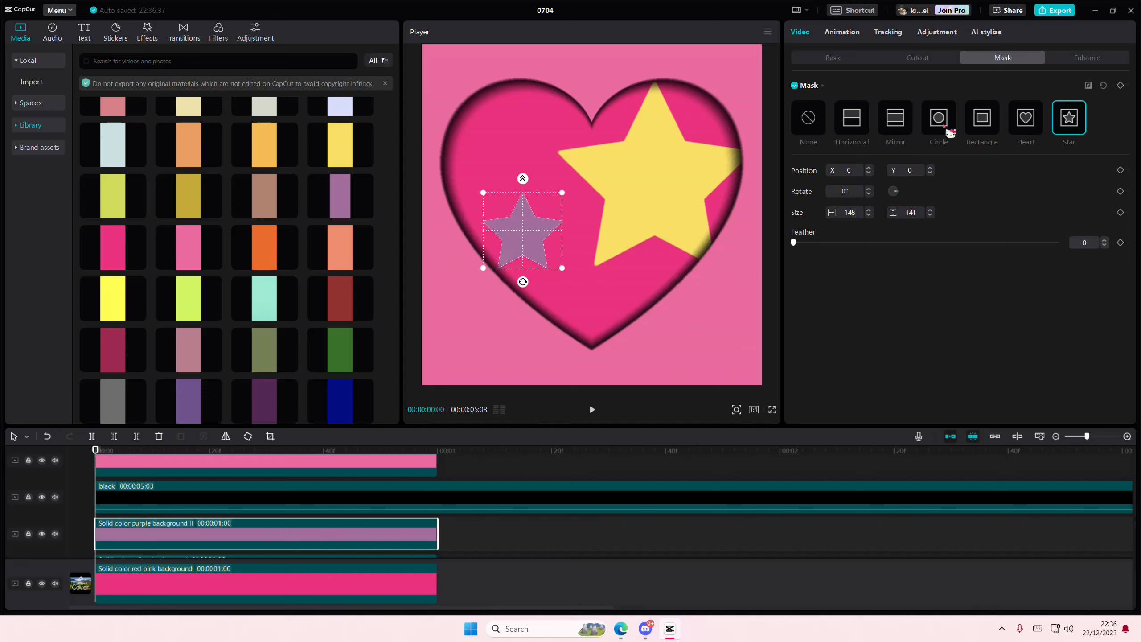
{"action": "left_click", "coordinate": [950, 132]}
{"action": "left_click_drag", "start_coordinate": [566, 275], "coordinate": [578, 303]}
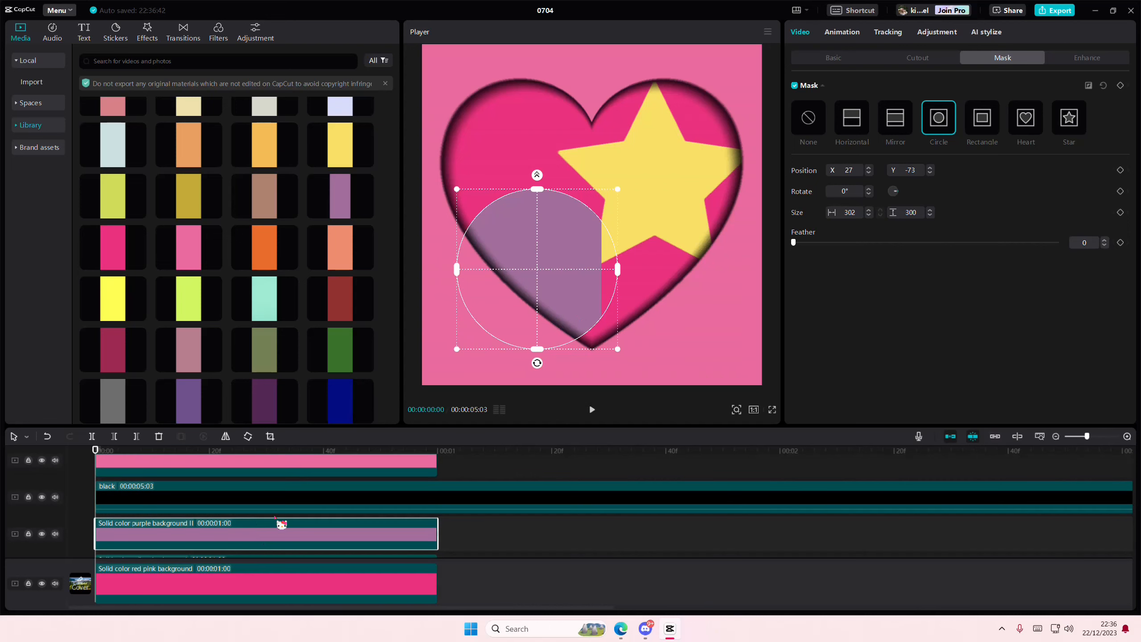
{"action": "mouse_move", "coordinate": [603, 260]}
{"action": "left_mouse_down"}
{"action": "mouse_move", "coordinate": [581, 255]}
{"action": "mouse_move", "coordinate": [606, 245]}
{"action": "mouse_move", "coordinate": [582, 255]}
{"action": "left_mouse_up"}
{"action": "left_click", "coordinate": [844, 60]}
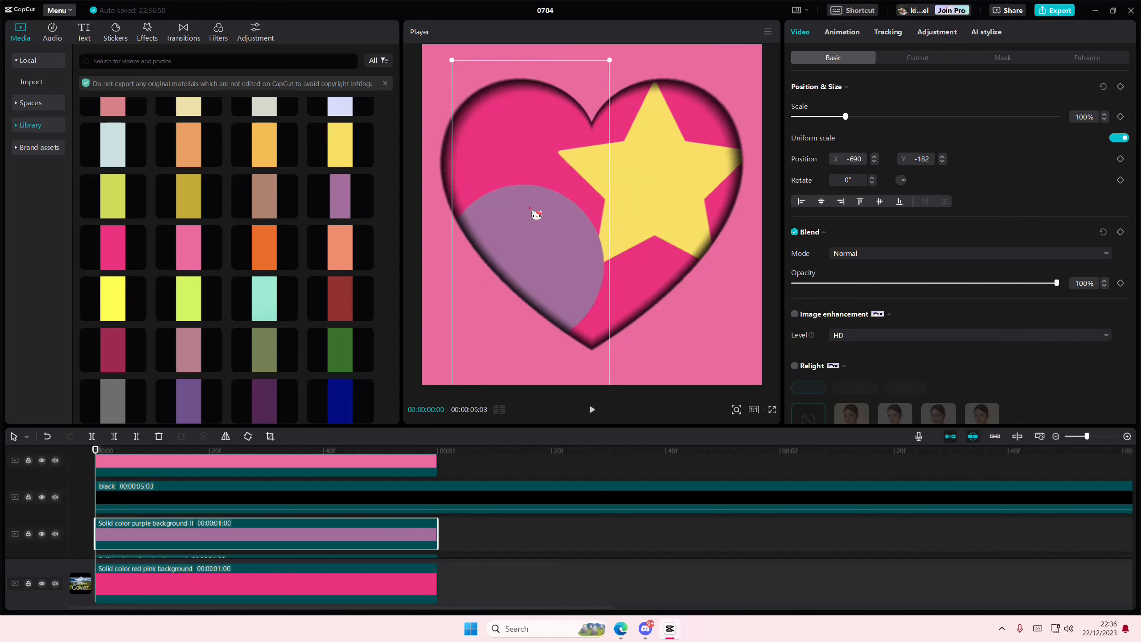
{"action": "left_click_drag", "start_coordinate": [548, 196], "coordinate": [553, 249]}
{"action": "scroll", "coordinate": [270, 541], "scroll_direction": "down", "scroll_amount": 2}
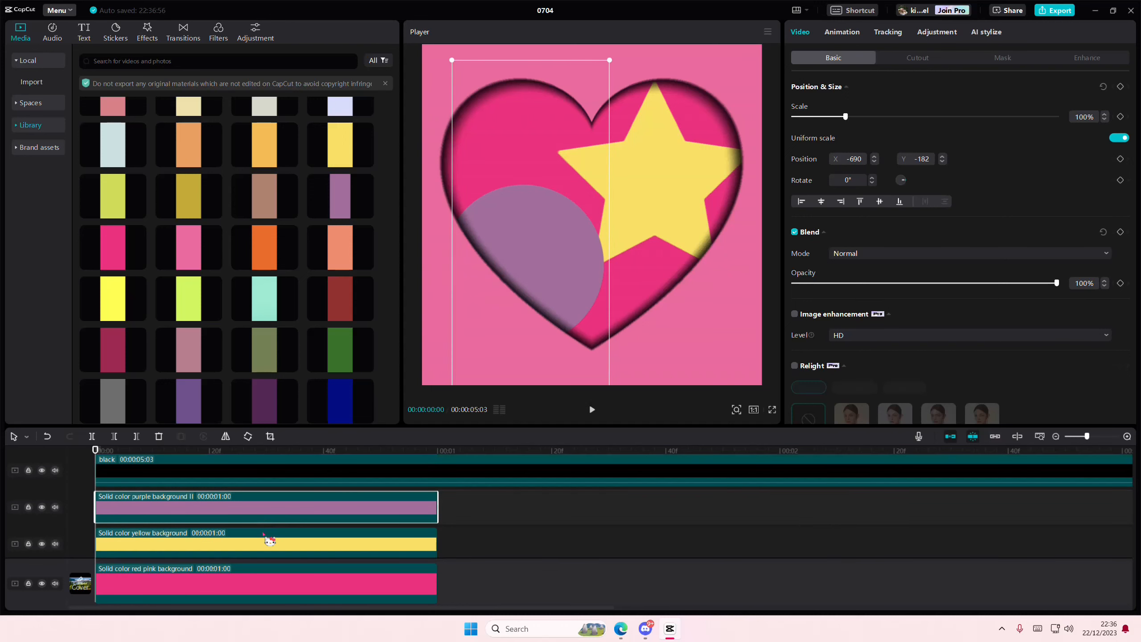
{"action": "key", "text": "ctrl+v"}
{"action": "left_click_drag", "start_coordinate": [253, 509], "coordinate": [251, 546]}
{"action": "scroll", "coordinate": [252, 546], "scroll_direction": "down", "scroll_amount": 1}
{"action": "key", "text": "Delete"}
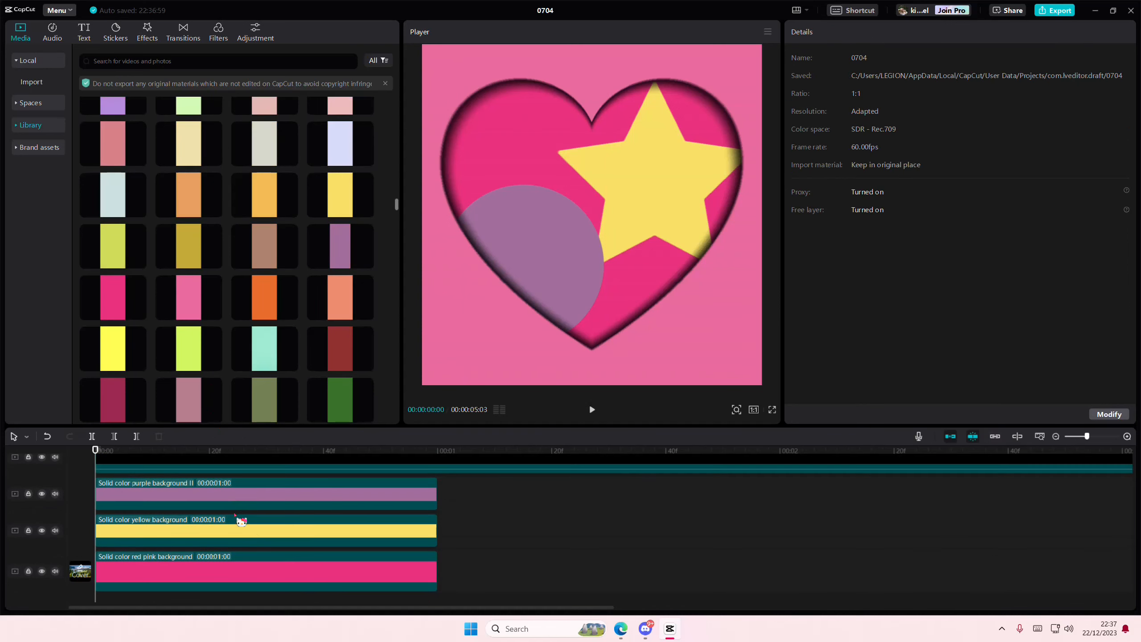
{"action": "scroll", "coordinate": [217, 382], "scroll_direction": "up", "scroll_amount": 5}
{"action": "left_click_drag", "start_coordinate": [195, 199], "coordinate": [55, 513]}
{"action": "scroll", "coordinate": [177, 544], "scroll_direction": "up", "scroll_amount": 1}
{"action": "scroll", "coordinate": [207, 508], "scroll_direction": "down", "scroll_amount": 2}
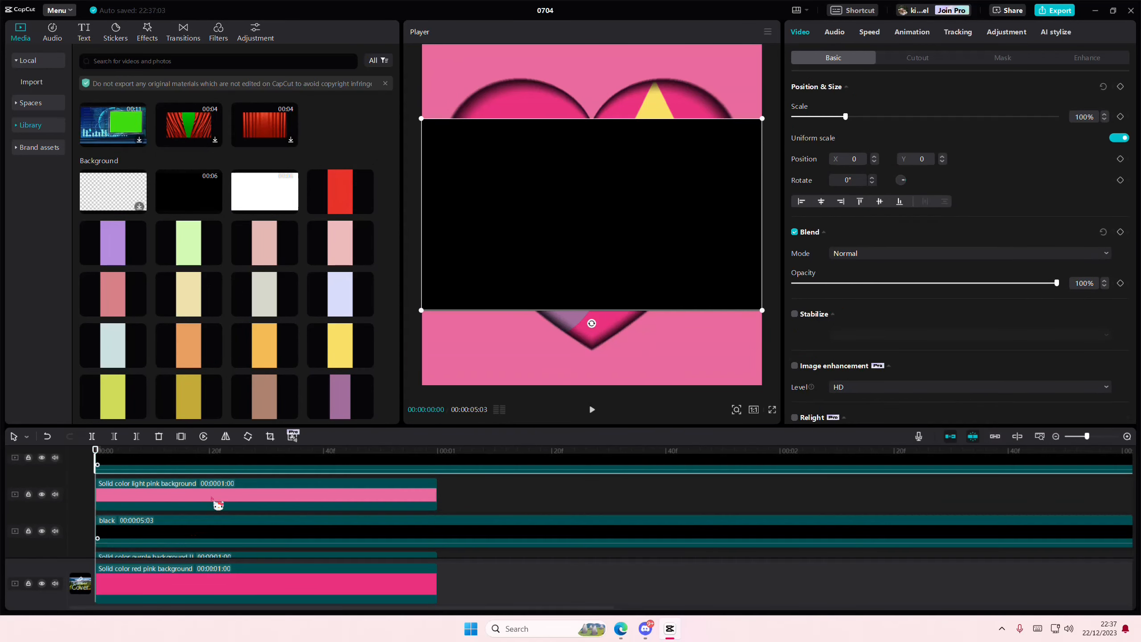
{"action": "key", "text": "Delete"}
Step: Add another black background between the purple and yellow clips and lower it to about Y -493
{"action": "scroll", "coordinate": [212, 510], "scroll_direction": "down", "scroll_amount": 1}
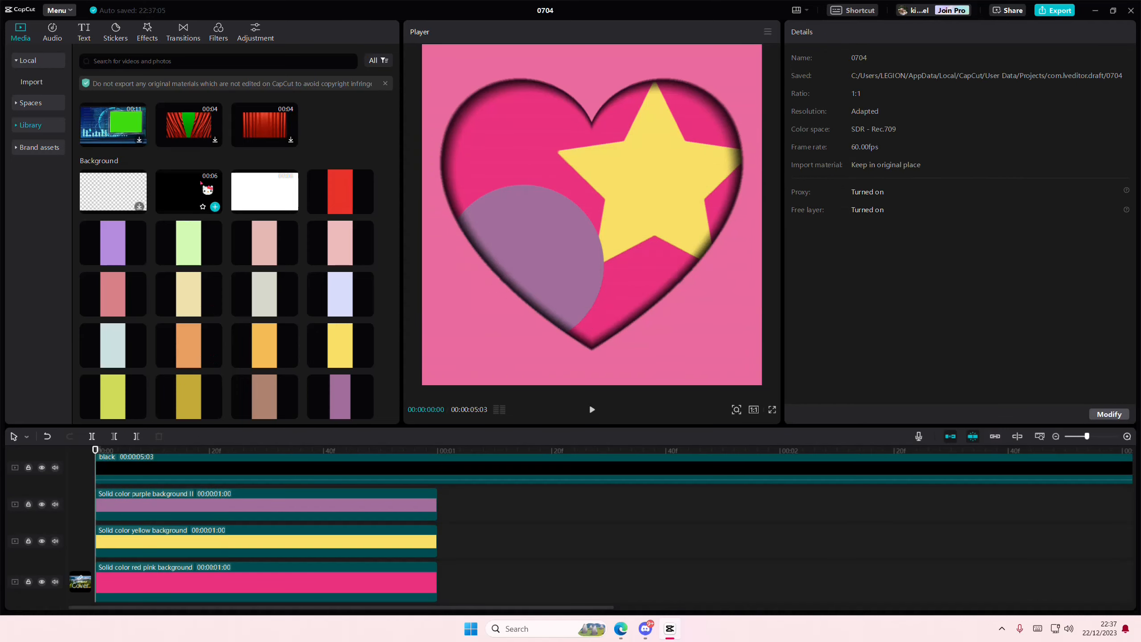
{"action": "left_click_drag", "start_coordinate": [211, 470], "coordinate": [105, 536]}
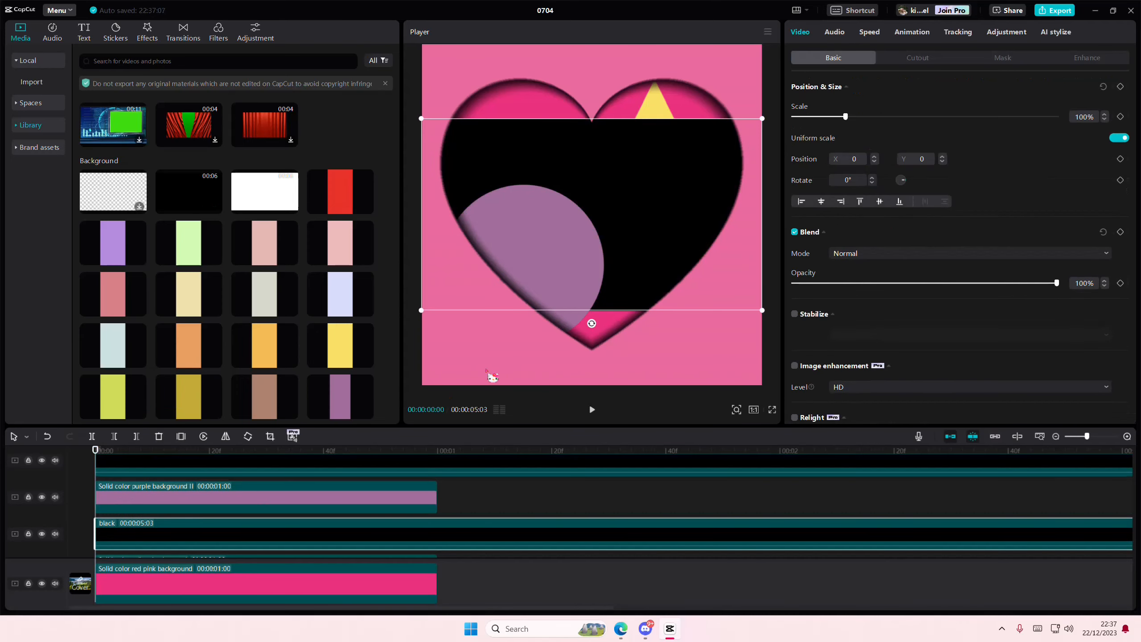
{"action": "left_click_drag", "start_coordinate": [675, 269], "coordinate": [636, 324]}
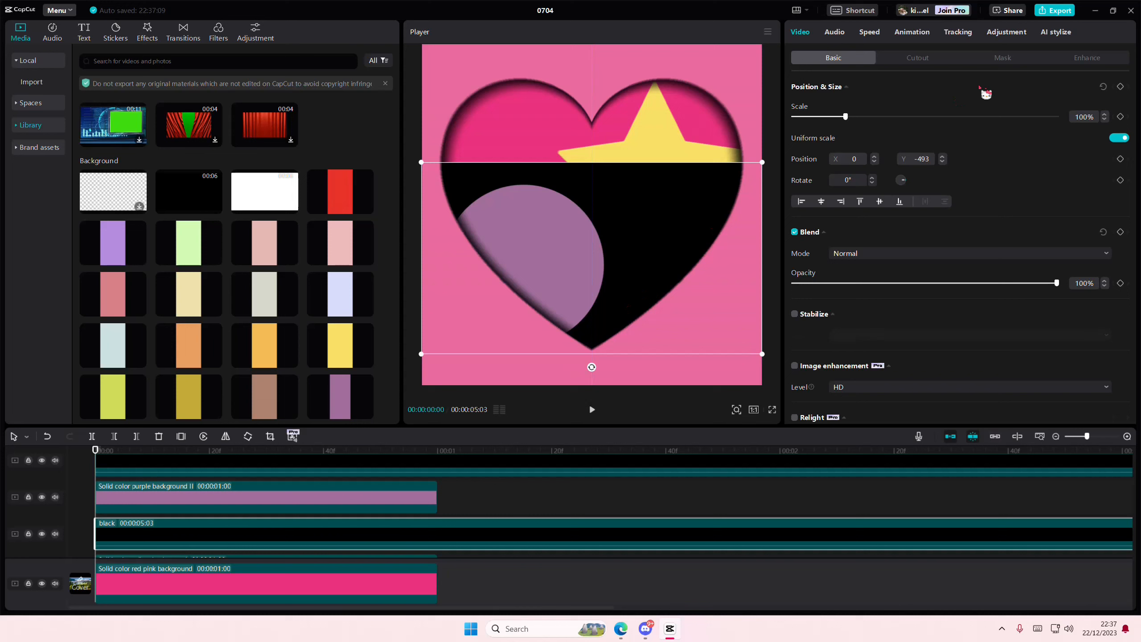
Step: Mask the black clip with a circle about 954 by 958 behind the purple circle at about X -392, Y -55, with feather 2
{"action": "left_click", "coordinate": [1006, 59]}
{"action": "left_click", "coordinate": [939, 119]}
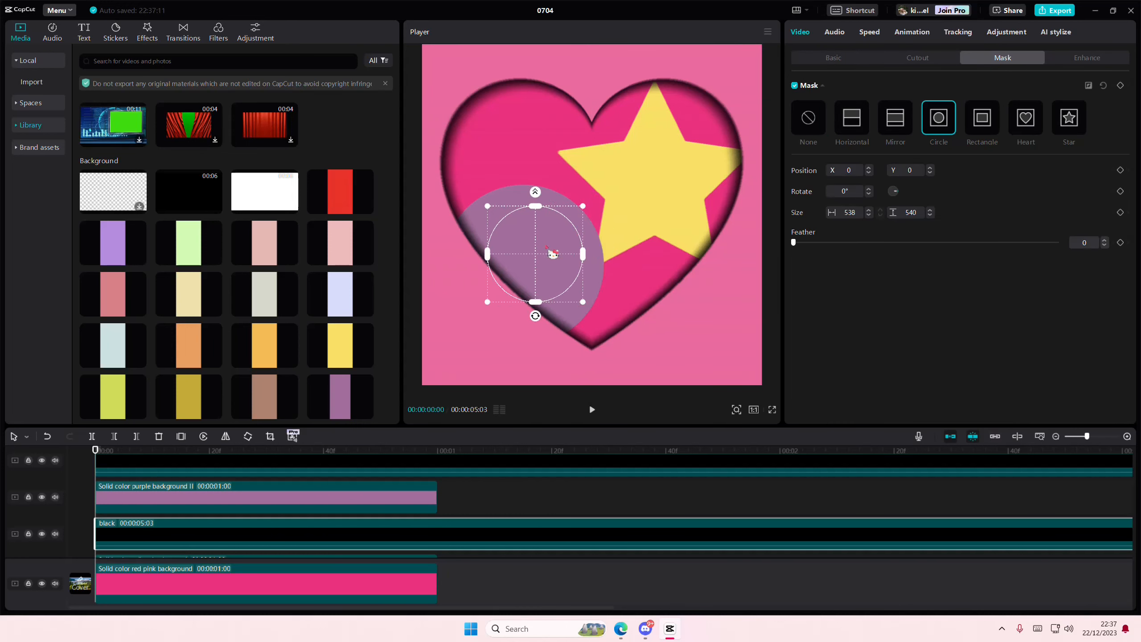
{"action": "left_click_drag", "start_coordinate": [585, 310], "coordinate": [615, 357]}
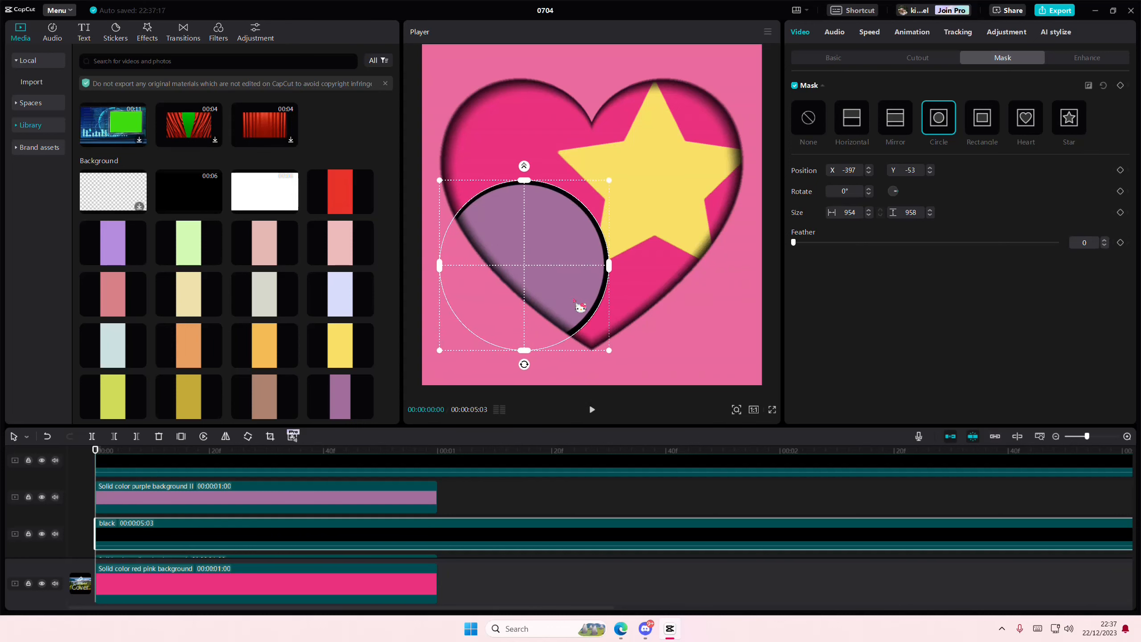
{"action": "left_click_drag", "start_coordinate": [793, 243], "coordinate": [798, 243]}
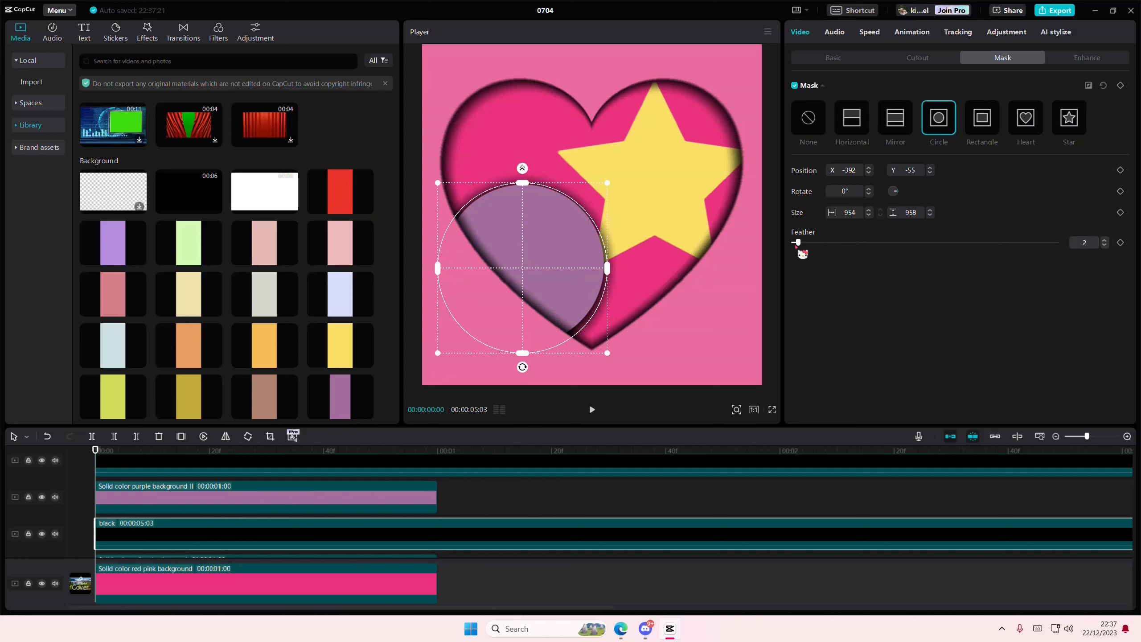
Step: Select the black circle clip above the yellow clip, set its mask feather to 1 and lower the shadow slightly
{"action": "scroll", "coordinate": [302, 480], "scroll_direction": "up", "scroll_amount": 3}
{"action": "left_click", "coordinate": [305, 471]}
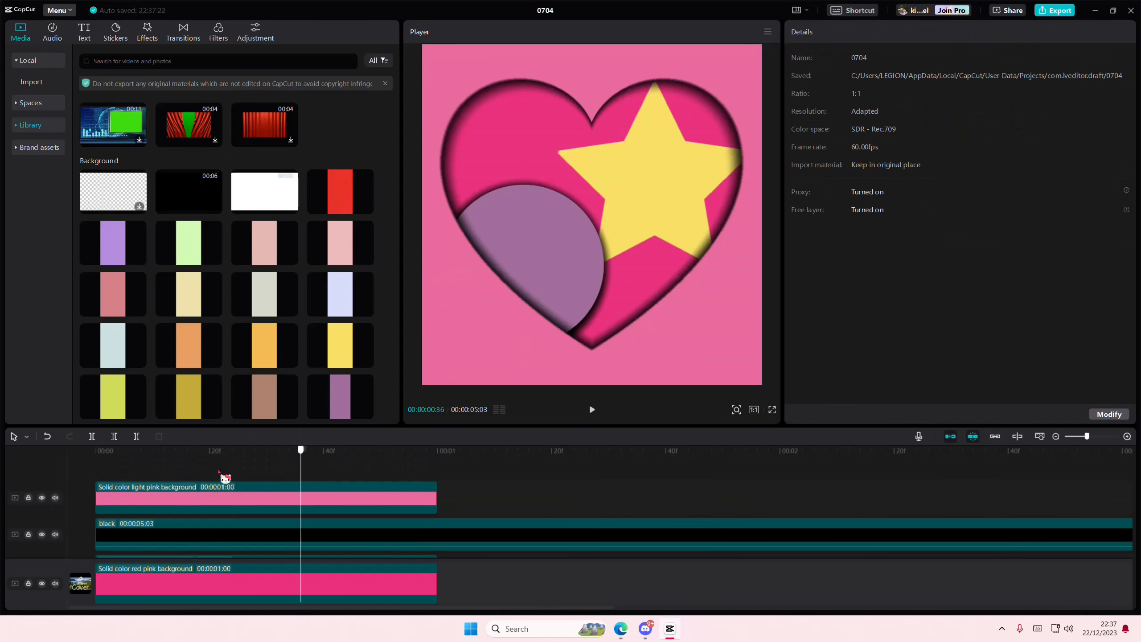
{"action": "left_click_drag", "start_coordinate": [219, 471], "coordinate": [108, 458]}
{"action": "scroll", "coordinate": [328, 489], "scroll_direction": "down", "scroll_amount": 3}
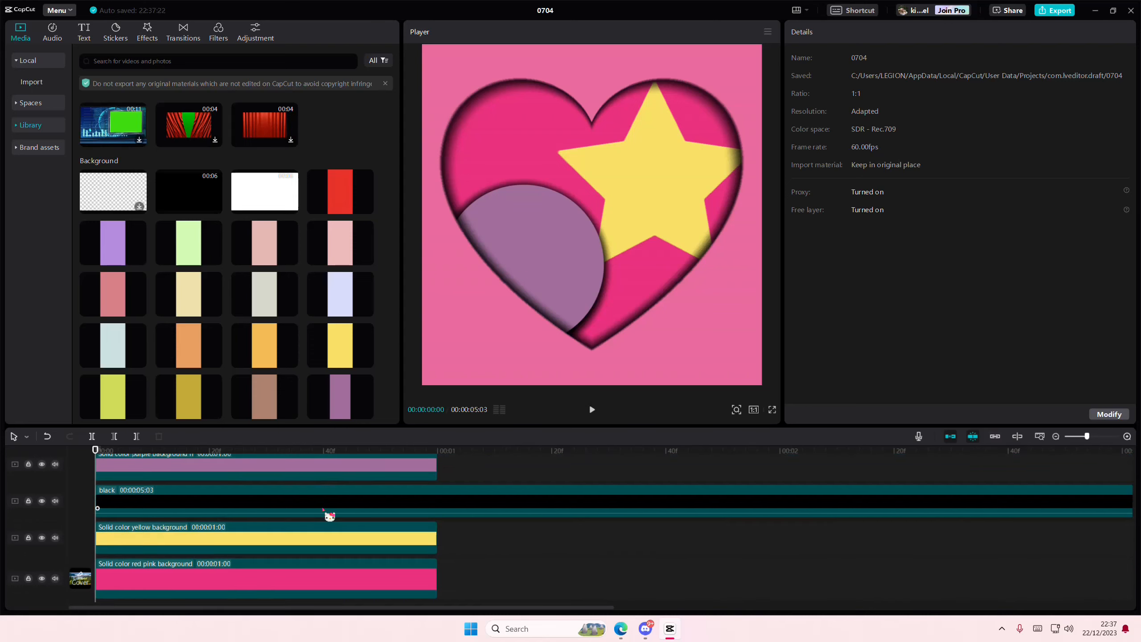
{"action": "left_click", "coordinate": [326, 512]}
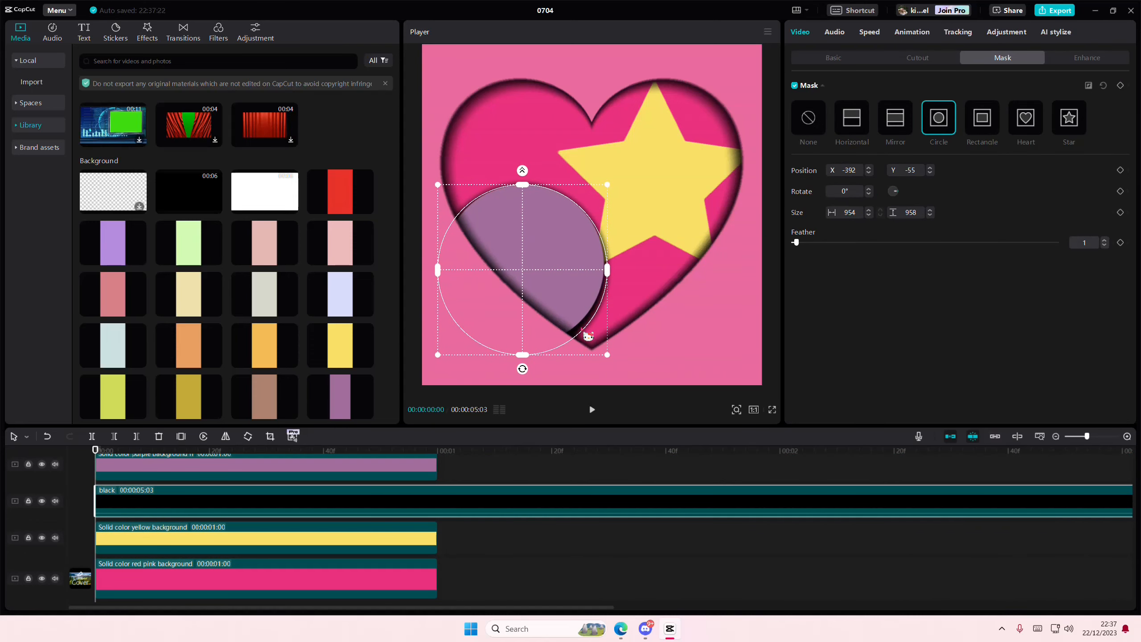
Step: Add another black background below the yellow star clip and enlarge it to 157%
{"action": "left_click", "coordinate": [259, 539]}
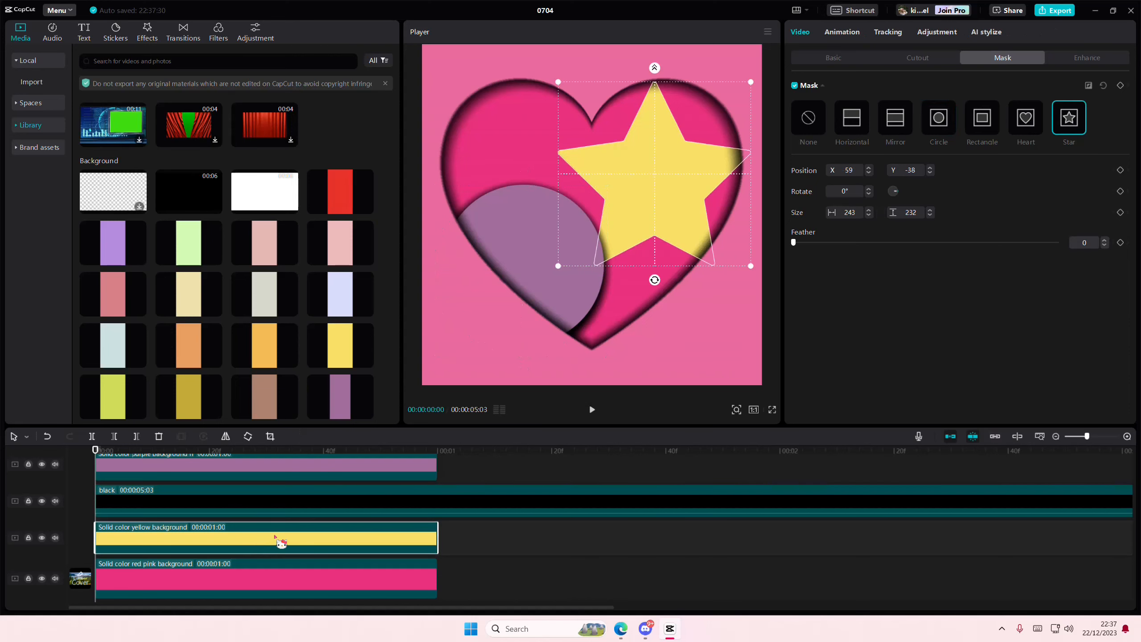
{"action": "left_click_drag", "start_coordinate": [188, 191], "coordinate": [274, 544]}
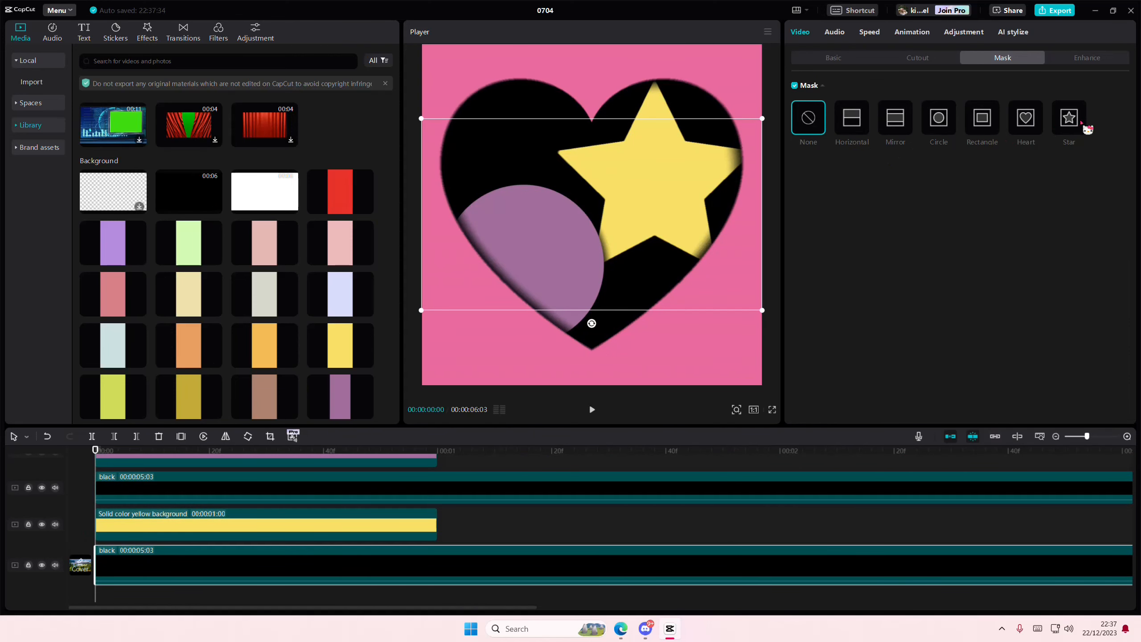
{"action": "left_click_drag", "start_coordinate": [763, 310], "coordinate": [932, 368]}
Step: Mask the new black clip with a 538 by 513 star and move the mask to about X 230, Y 91 behind the yellow star
{"action": "left_click", "coordinate": [1068, 131]}
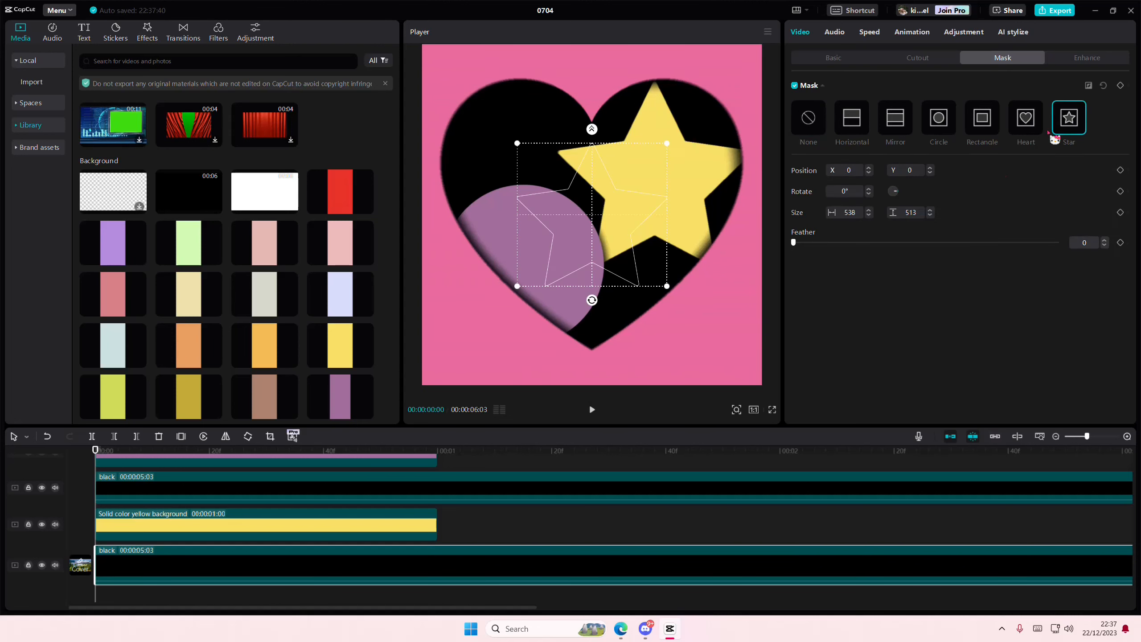
{"action": "left_click_drag", "start_coordinate": [627, 263], "coordinate": [692, 238]}
Step: Add another solid red pink background and arrange the black star clip directly between it and the yellow clip
{"action": "scroll", "coordinate": [361, 515], "scroll_direction": "up", "scroll_amount": 2}
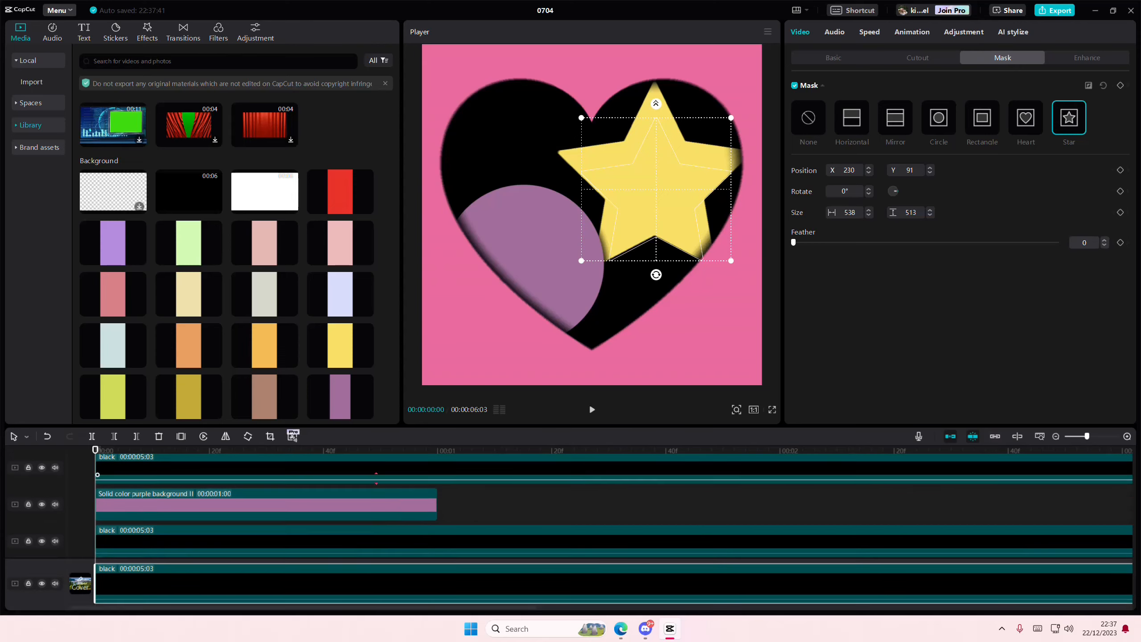
{"action": "left_click_drag", "start_coordinate": [447, 501], "coordinate": [289, 514]}
{"action": "scroll", "coordinate": [366, 522], "scroll_direction": "down", "scroll_amount": 2}
{"action": "scroll", "coordinate": [366, 523], "scroll_direction": "down", "scroll_amount": 1}
{"action": "left_click", "coordinate": [354, 550]}
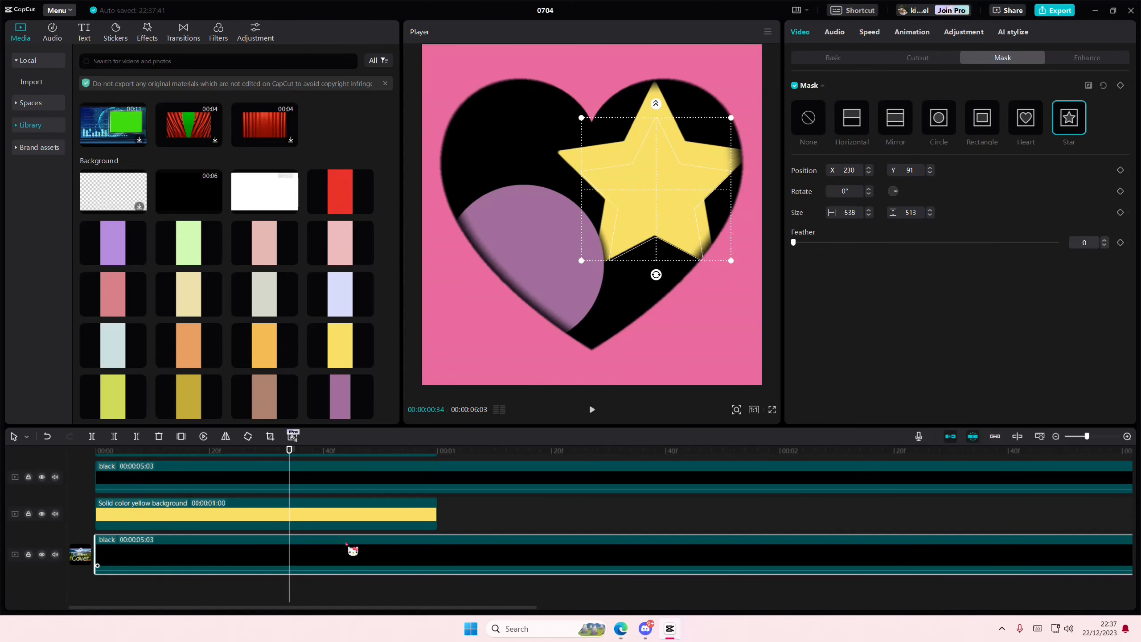
{"action": "scroll", "coordinate": [353, 549], "scroll_direction": "up", "scroll_amount": 2}
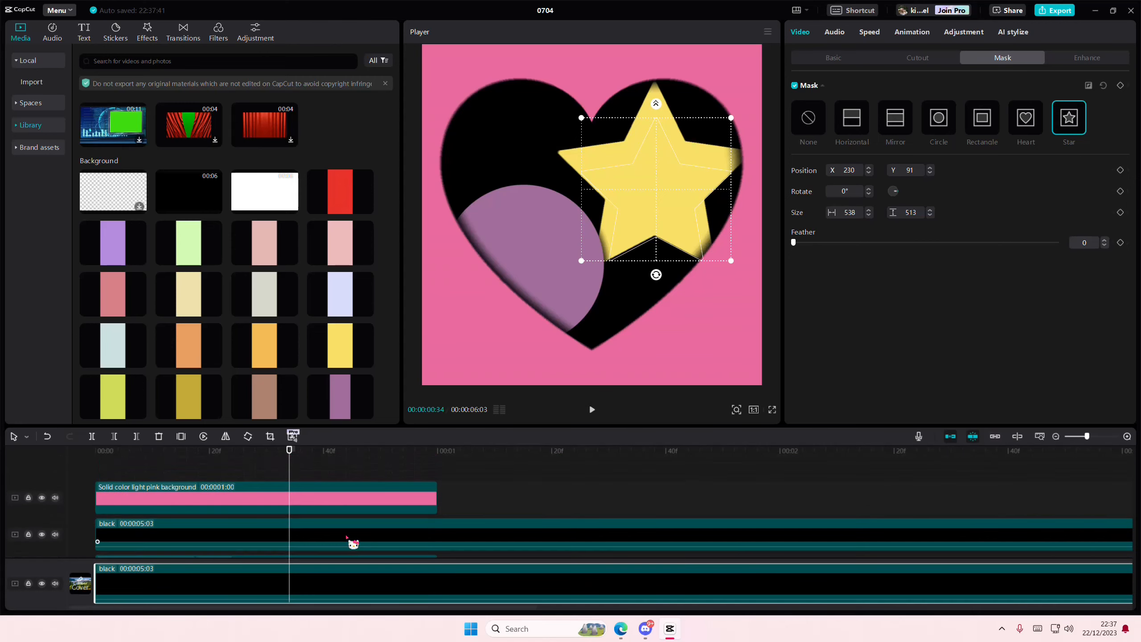
{"action": "scroll", "coordinate": [352, 540], "scroll_direction": "down", "scroll_amount": 1}
{"action": "scroll", "coordinate": [351, 534], "scroll_direction": "down", "scroll_amount": 1}
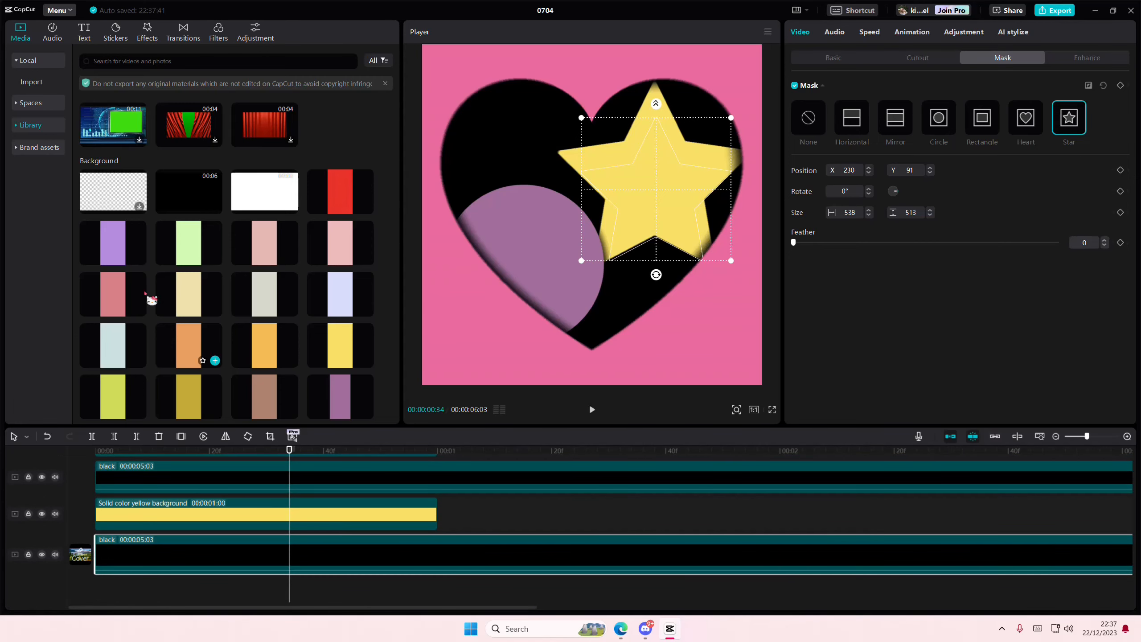
{"action": "scroll", "coordinate": [148, 298], "scroll_direction": "down", "scroll_amount": 4}
{"action": "left_click_drag", "start_coordinate": [127, 314], "coordinate": [92, 582]}
{"action": "left_click_drag", "start_coordinate": [153, 545], "coordinate": [124, 511]}
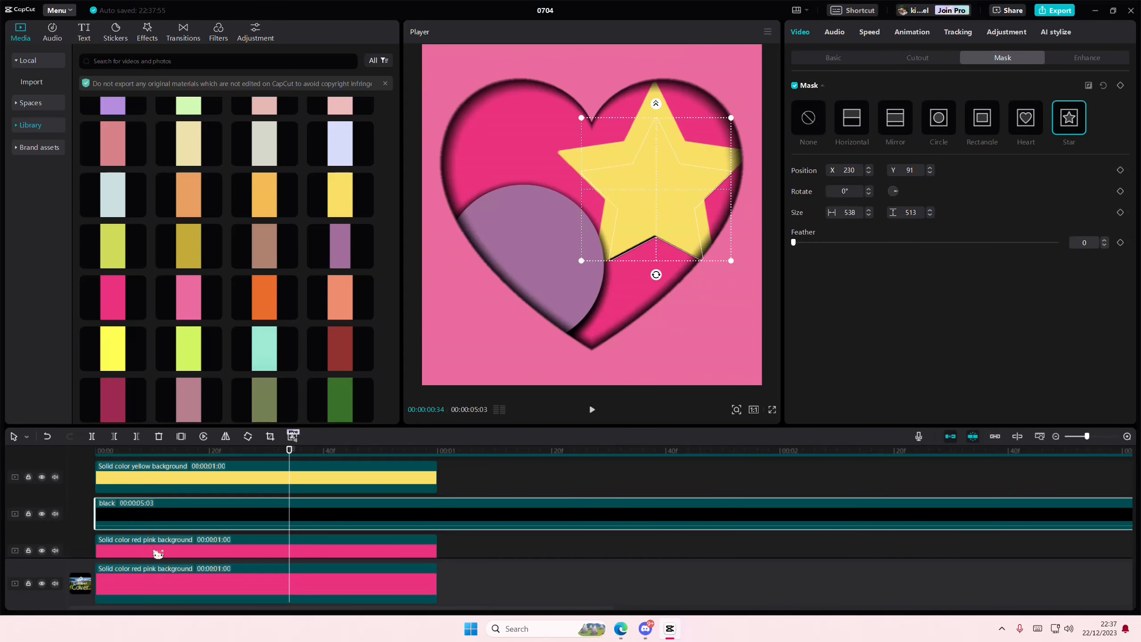
{"action": "scroll", "coordinate": [152, 541], "scroll_direction": "down", "scroll_amount": 1}
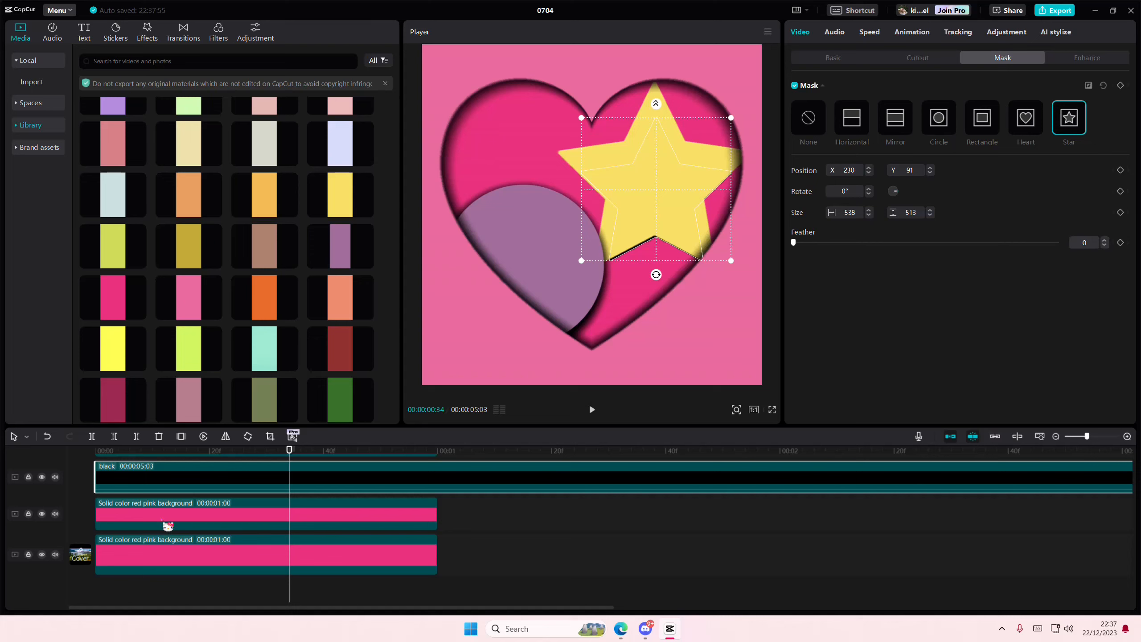
Step: Enlarge the black clip's star mask to about 608 by 581 and feather its edge slightly
{"action": "left_click_drag", "start_coordinate": [731, 260], "coordinate": [698, 249]}
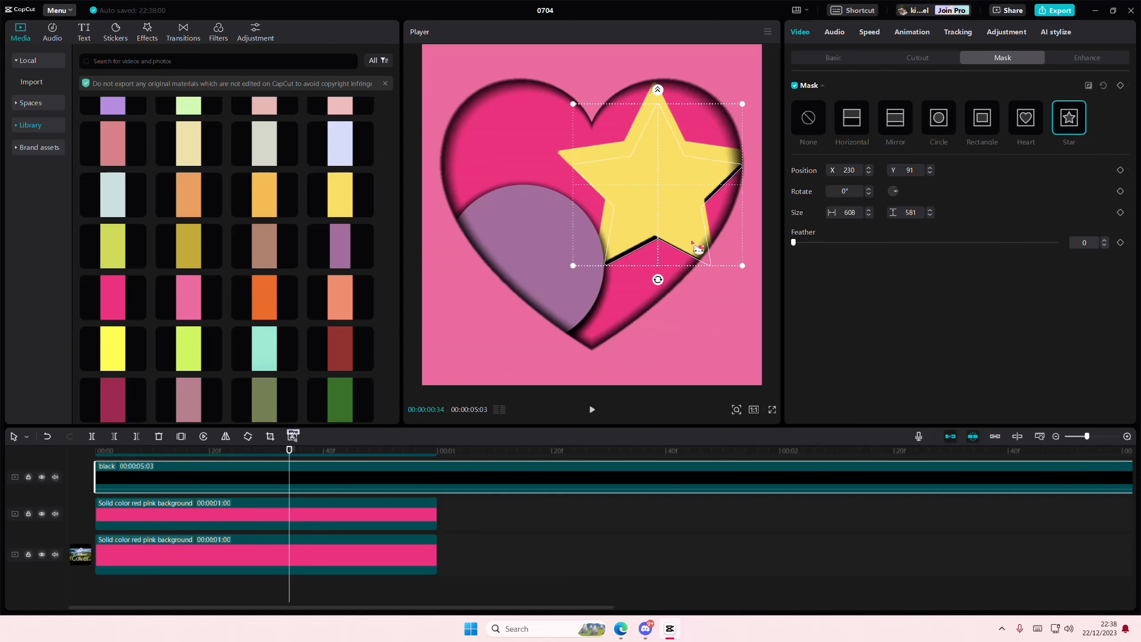
{"action": "left_click_drag", "start_coordinate": [658, 90], "coordinate": [657, 84]}
{"action": "left_click", "coordinate": [838, 58]}
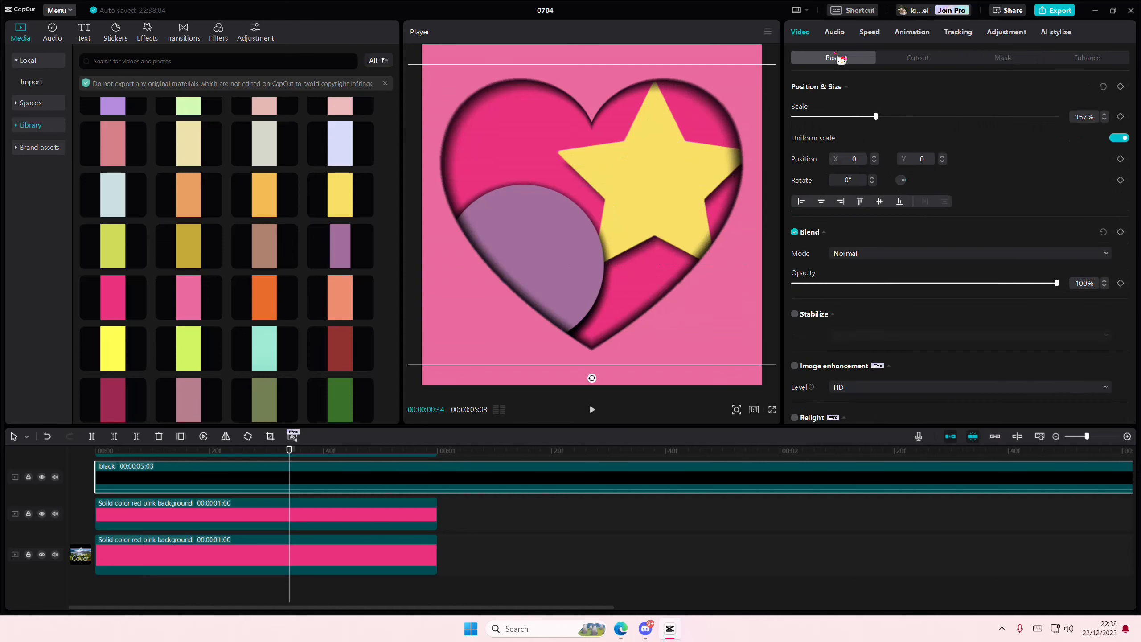
Step: Add a default text clip at the start of the timeline and replace its text with "L"
{"action": "left_click", "coordinate": [83, 40]}
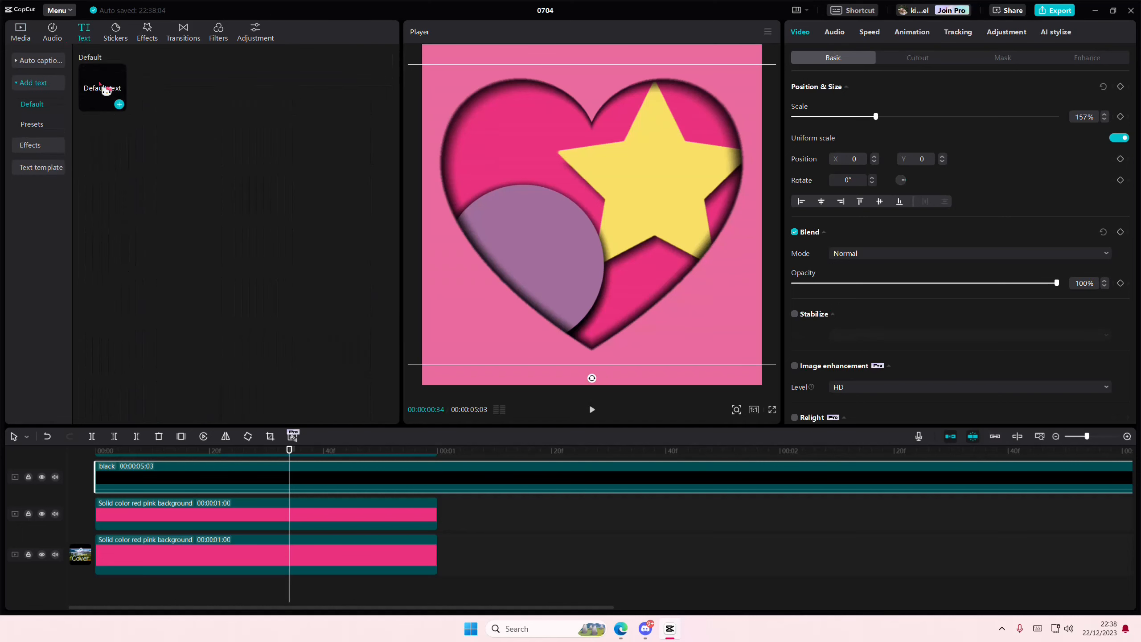
{"action": "left_click_drag", "start_coordinate": [102, 88], "coordinate": [95, 500]}
{"action": "left_click_drag", "start_coordinate": [564, 229], "coordinate": [564, 282]}
{"action": "left_click_drag", "start_coordinate": [876, 97], "coordinate": [717, 92]}
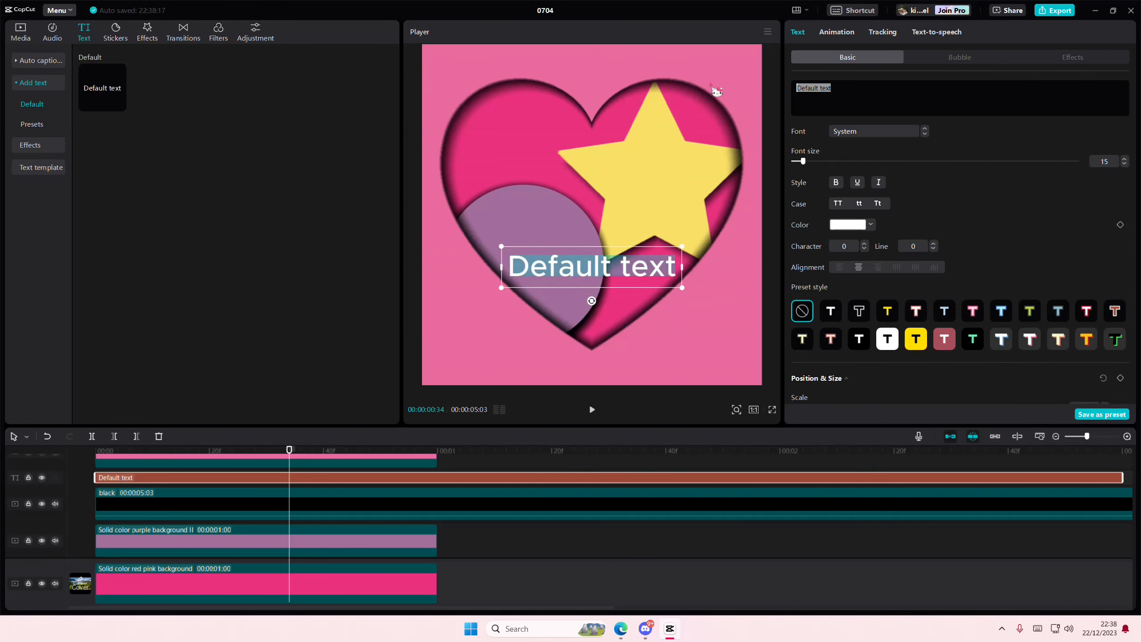
{"action": "type", "text": "L"}
Step: Set the letter L to Poppins-Bold at size 67 and place it at about X -1340, Y 1004 in the heart's upper left
{"action": "left_click_drag", "start_coordinate": [813, 168], "coordinate": [837, 169]}
{"action": "left_click_drag", "start_coordinate": [592, 265], "coordinate": [487, 156]}
{"action": "left_click", "coordinate": [864, 139]}
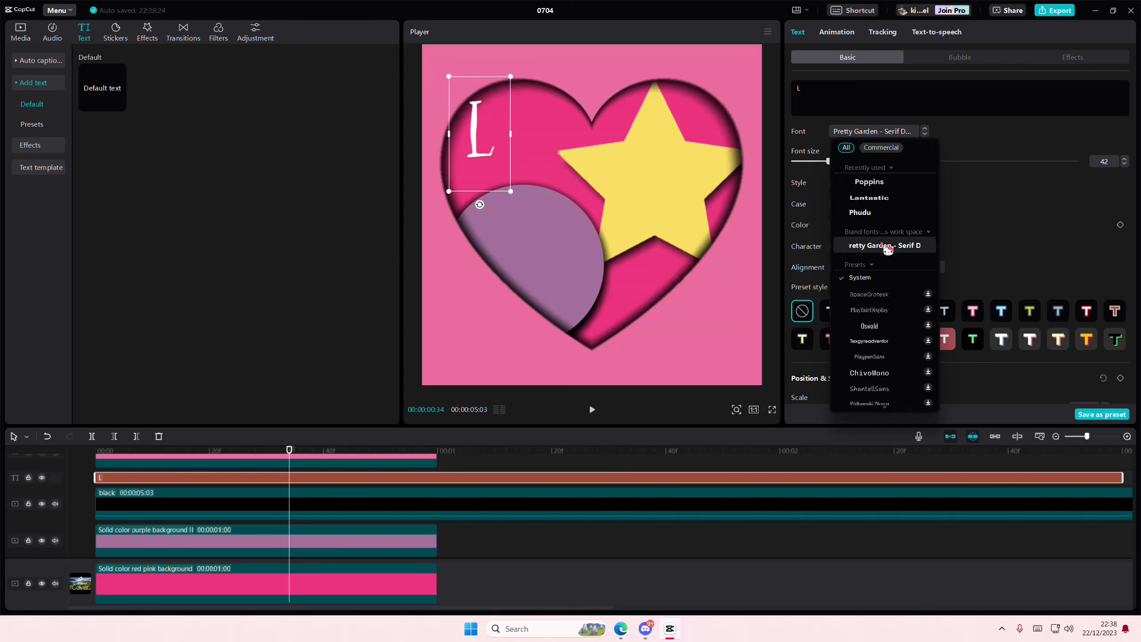
{"action": "left_click", "coordinate": [881, 188]}
{"action": "left_click_drag", "start_coordinate": [830, 164], "coordinate": [854, 170]}
{"action": "left_click_drag", "start_coordinate": [481, 159], "coordinate": [475, 150]}
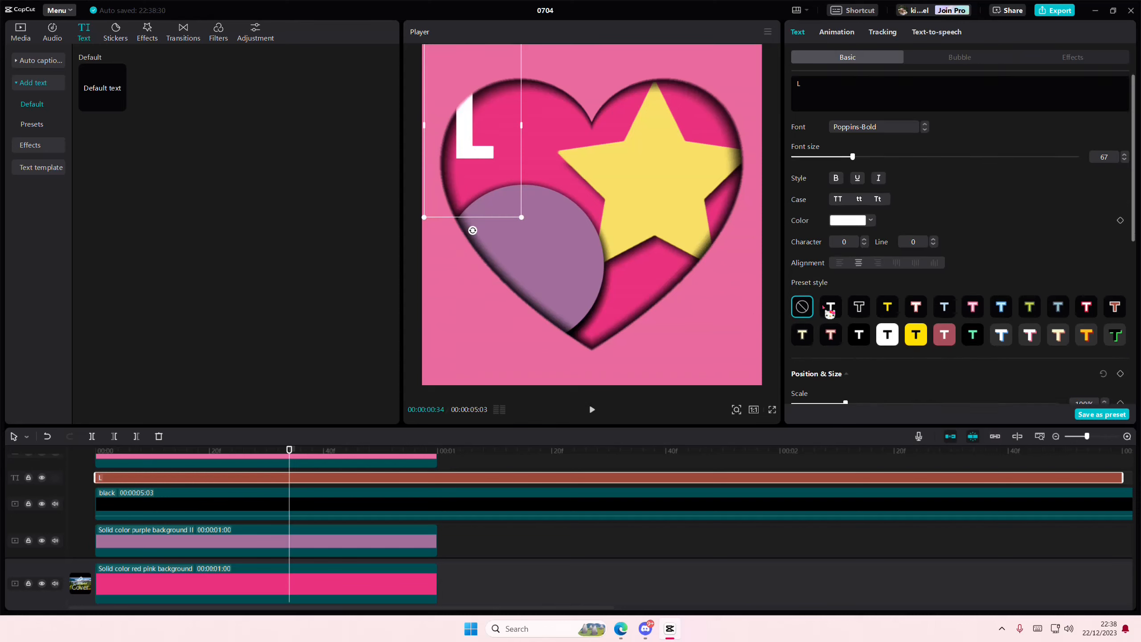
Step: Give the letter L a black shadow with 80% opacity, 31% blurriness, distance 2 and angle -50°
{"action": "scroll", "coordinate": [830, 333], "scroll_direction": "down", "scroll_amount": 6}
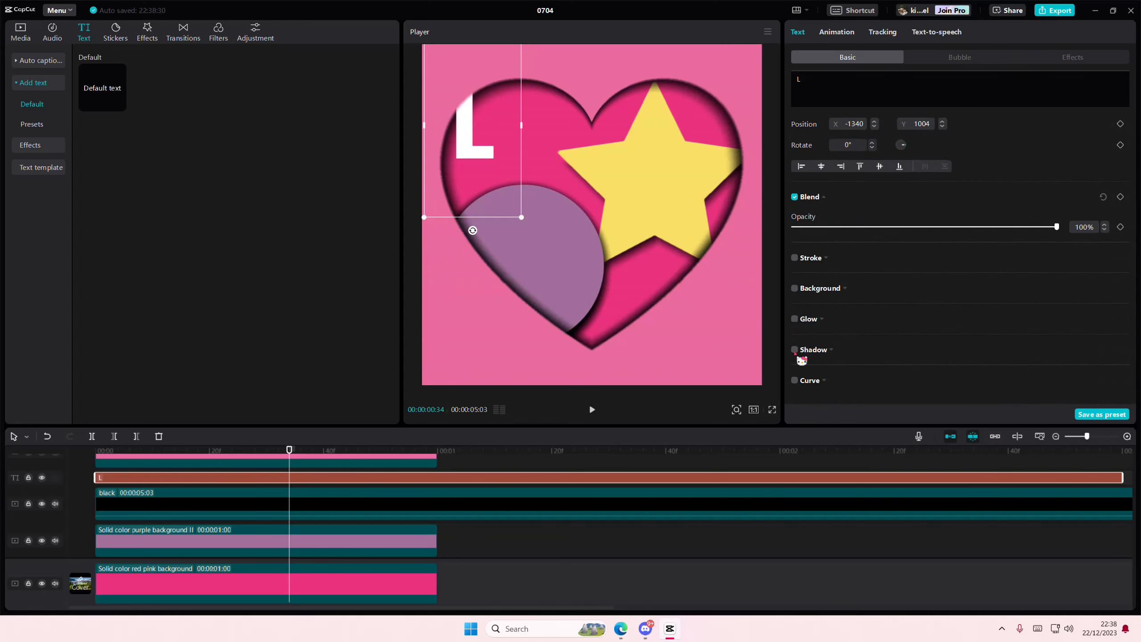
{"action": "left_click", "coordinate": [795, 349]}
{"action": "scroll", "coordinate": [986, 396], "scroll_direction": "down", "scroll_amount": 1}
{"action": "left_click_drag", "start_coordinate": [881, 382], "coordinate": [845, 381]}
{"action": "left_click", "coordinate": [873, 382]}
{"action": "scroll", "coordinate": [836, 386], "scroll_direction": "down", "scroll_amount": 1}
{"action": "left_click_drag", "start_coordinate": [809, 373], "coordinate": [803, 373]}
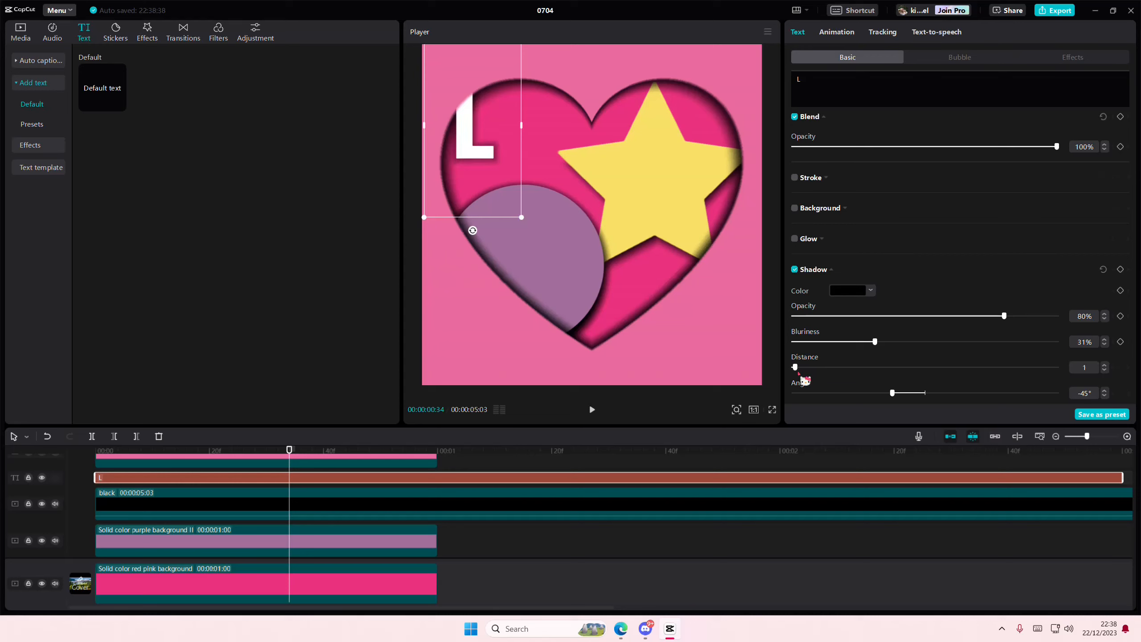
{"action": "left_click_drag", "start_coordinate": [798, 373], "coordinate": [802, 373]}
{"action": "mouse_move", "coordinate": [894, 395]}
{"action": "left_mouse_down"}
{"action": "mouse_move", "coordinate": [941, 401]}
{"action": "mouse_move", "coordinate": [888, 397]}
{"action": "left_mouse_up"}
Step: Return the playhead to the start and move the L text clip beneath the black heart shadow clip
{"action": "scroll", "coordinate": [196, 493], "scroll_direction": "up", "scroll_amount": 1}
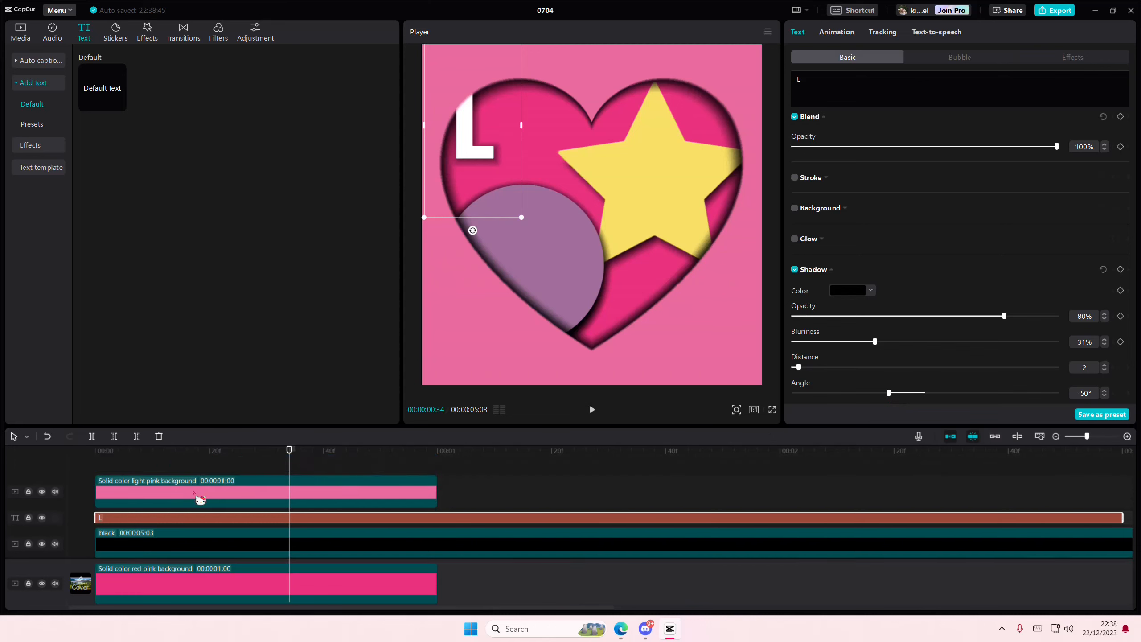
{"action": "left_click", "coordinate": [462, 474]}
{"action": "left_click_drag", "start_coordinate": [382, 454], "coordinate": [33, 440]}
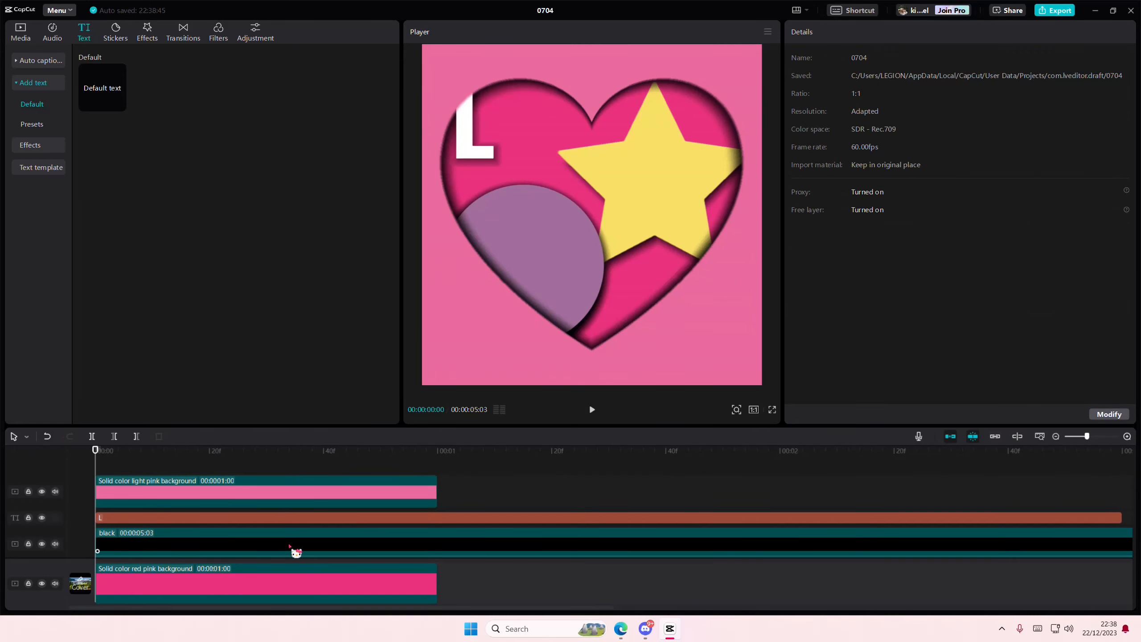
{"action": "scroll", "coordinate": [289, 545], "scroll_direction": "down", "scroll_amount": 1}
{"action": "left_click_drag", "start_coordinate": [249, 493], "coordinate": [232, 540]}
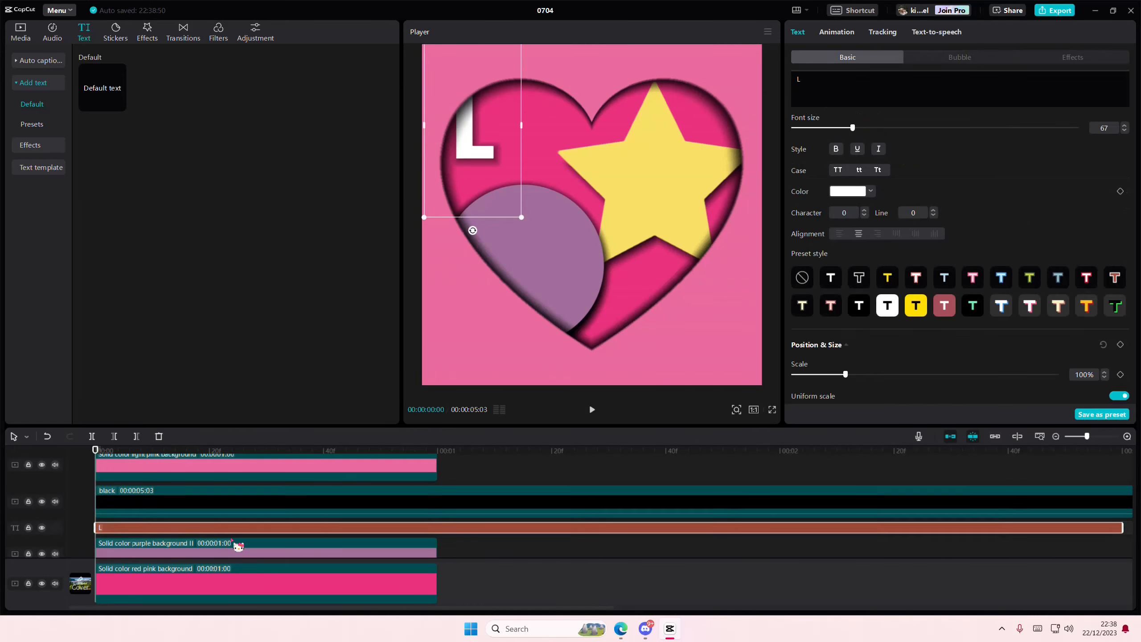
Step: Duplicate the L text clip, change the copy to "O" and place it over the purple circle's upper edge
{"action": "scroll", "coordinate": [245, 532], "scroll_direction": "down", "scroll_amount": 1}
{"action": "key", "text": "ctrl+v"}
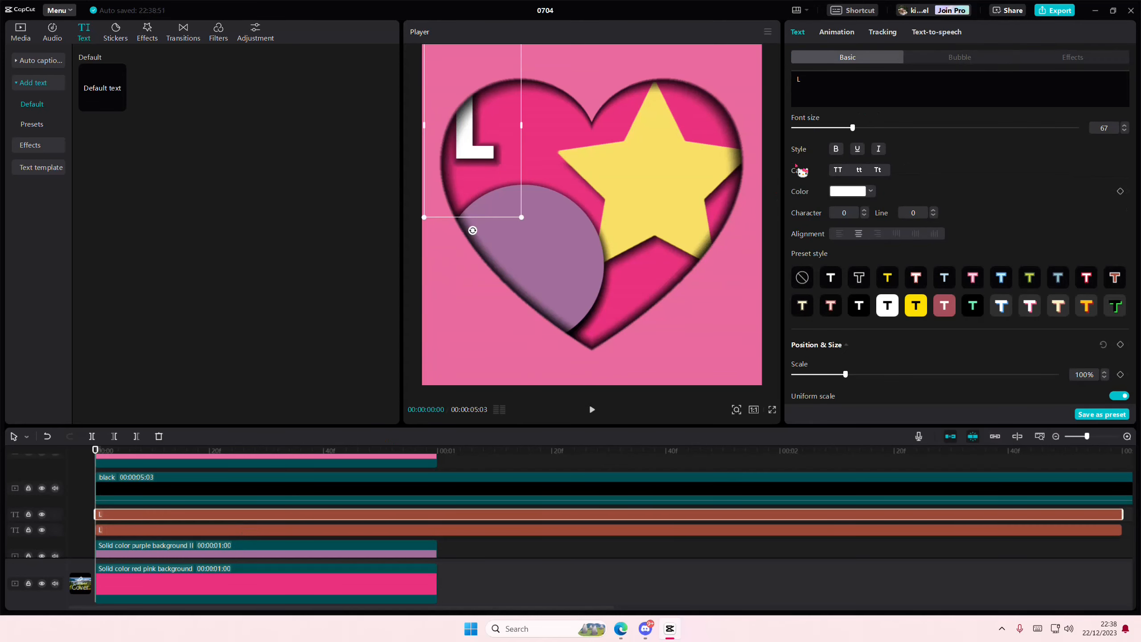
{"action": "type", "text": "O"}
{"action": "left_click_drag", "start_coordinate": [505, 144], "coordinate": [566, 215]}
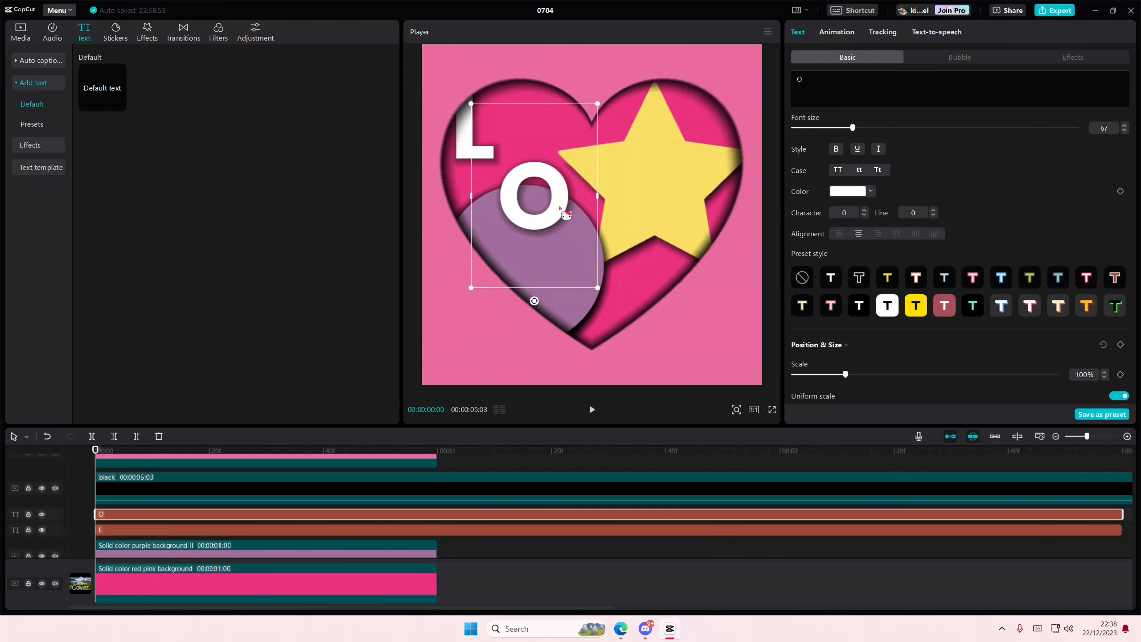
Step: Duplicate the O text clip, change the copy to "V" and place it near the heart's bottom point below the star
{"action": "key", "text": "ctrl+v"}
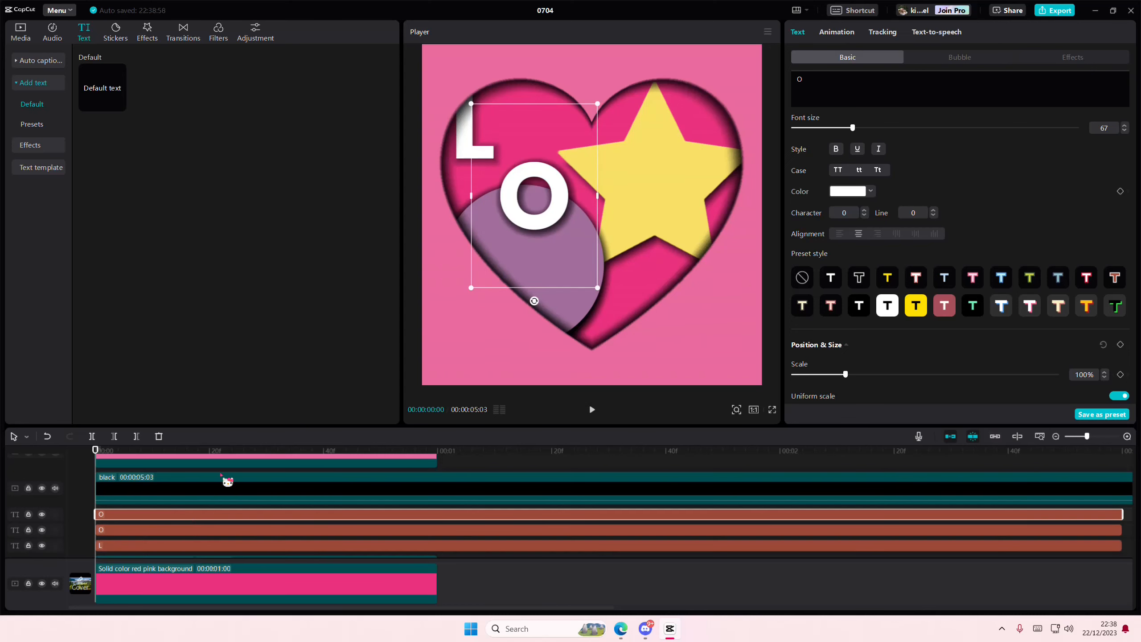
{"action": "left_click_drag", "start_coordinate": [823, 89], "coordinate": [740, 70]}
{"action": "type", "text": "V"}
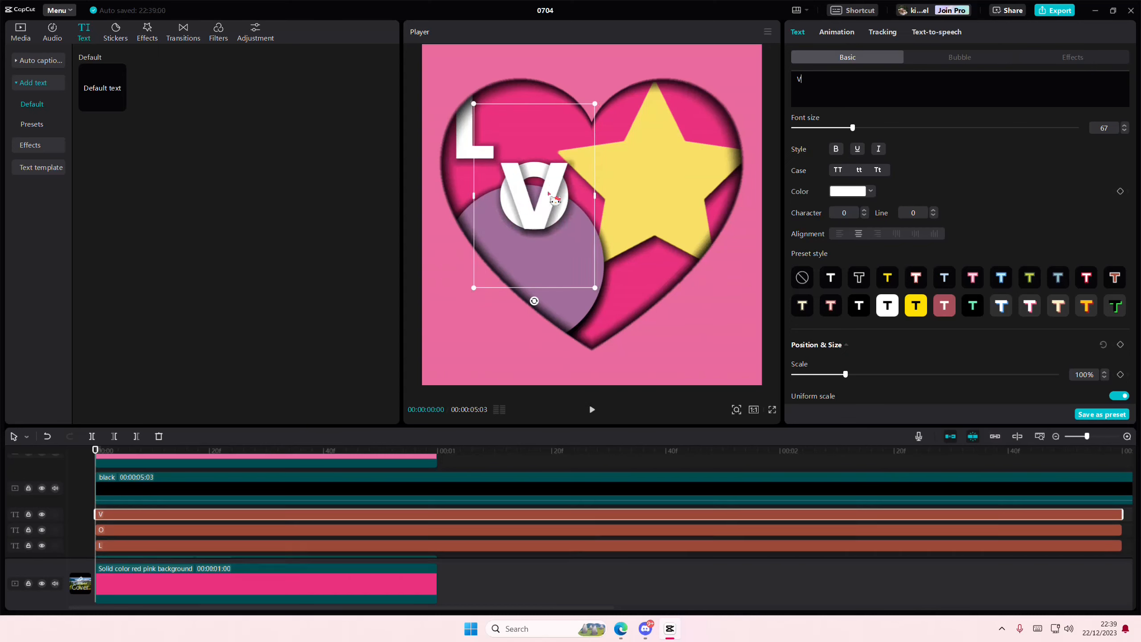
{"action": "left_click_drag", "start_coordinate": [554, 198], "coordinate": [711, 201]}
Step: Duplicate the V text clip, change the copy to "E" and place it at the heart's right edge over the star
{"action": "key", "text": "ctrl+v"}
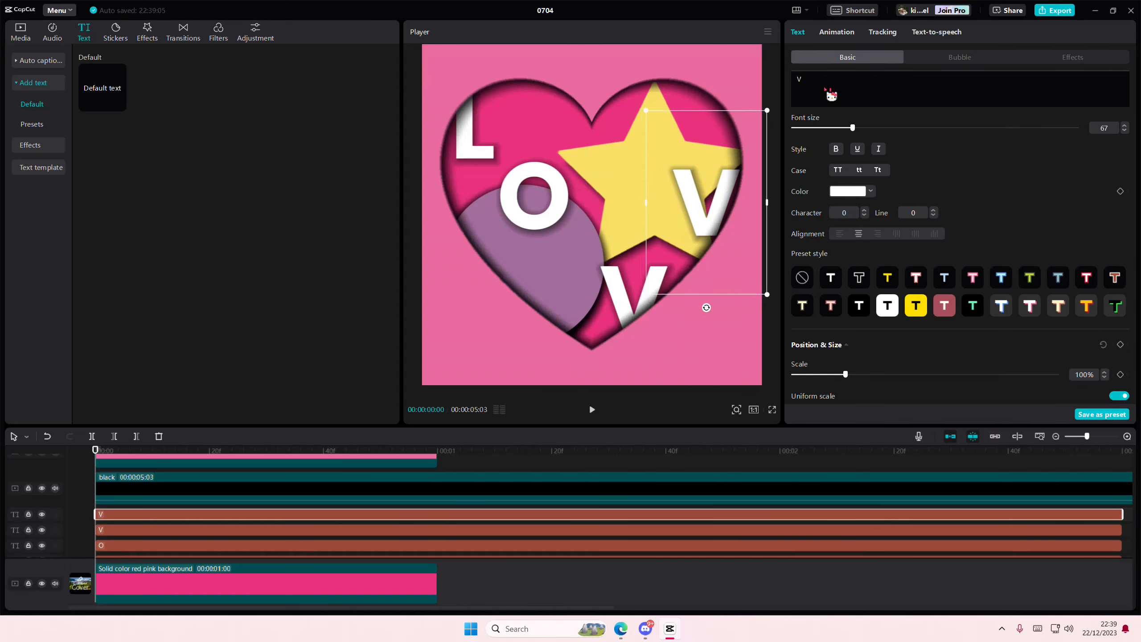
{"action": "left_click_drag", "start_coordinate": [824, 88], "coordinate": [740, 106]}
{"action": "type", "text": "E"}
{"action": "left_click_drag", "start_coordinate": [727, 198], "coordinate": [739, 190]}
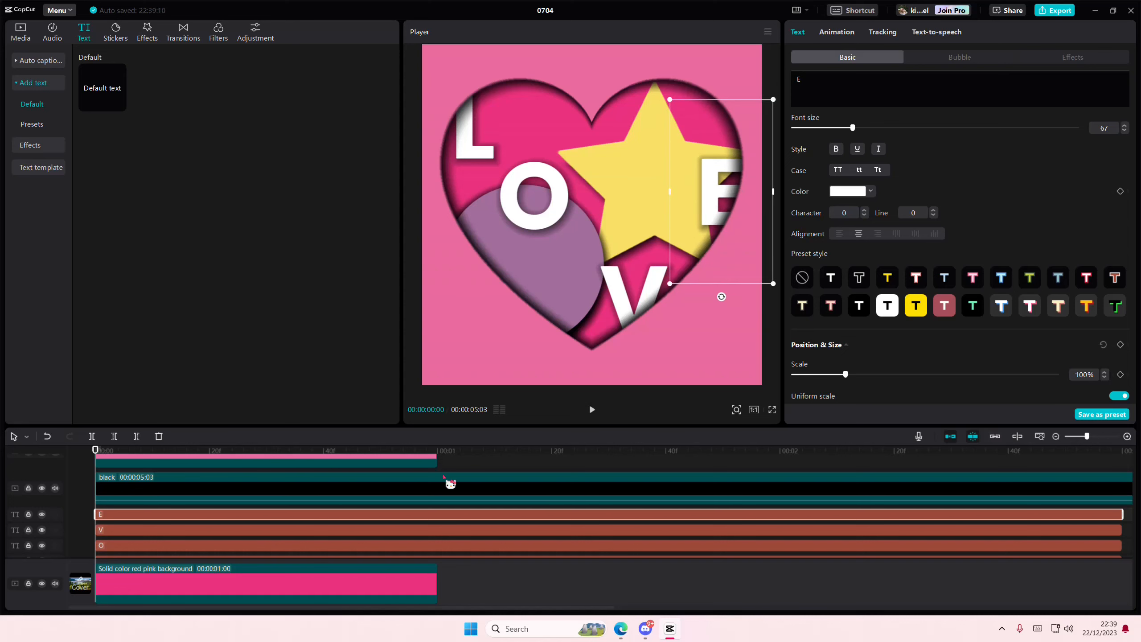
Step: Search the video effects for "print" and add the Print effect above all clips at the start of the timeline
{"action": "scroll", "coordinate": [451, 483], "scroll_direction": "up", "scroll_amount": 2}
{"action": "left_click", "coordinate": [262, 466]}
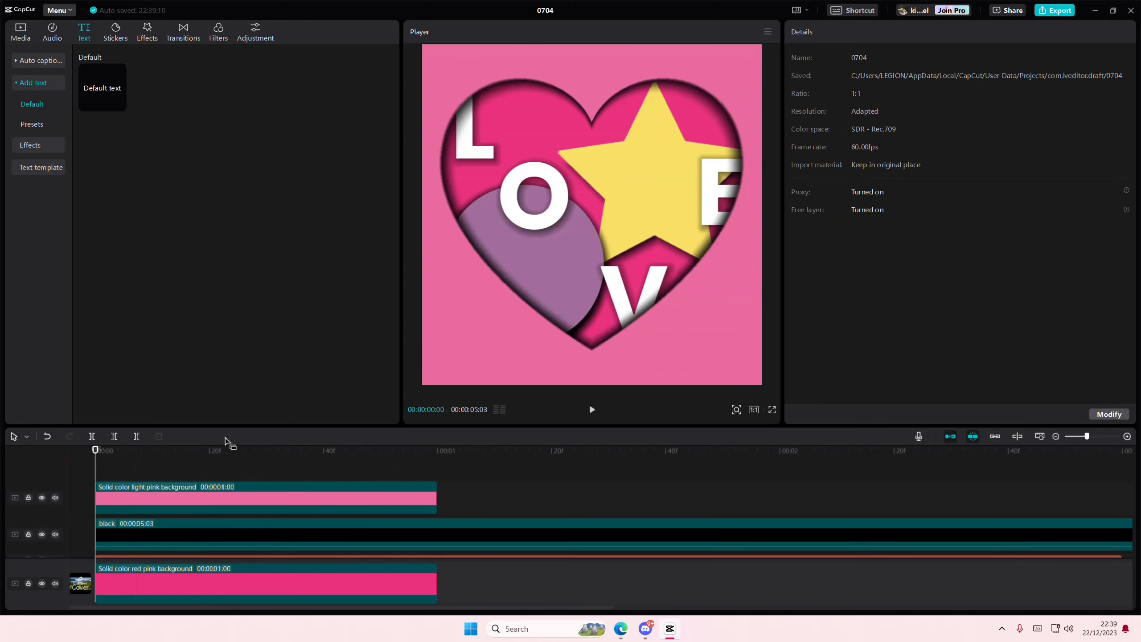
{"action": "left_click", "coordinate": [151, 37]}
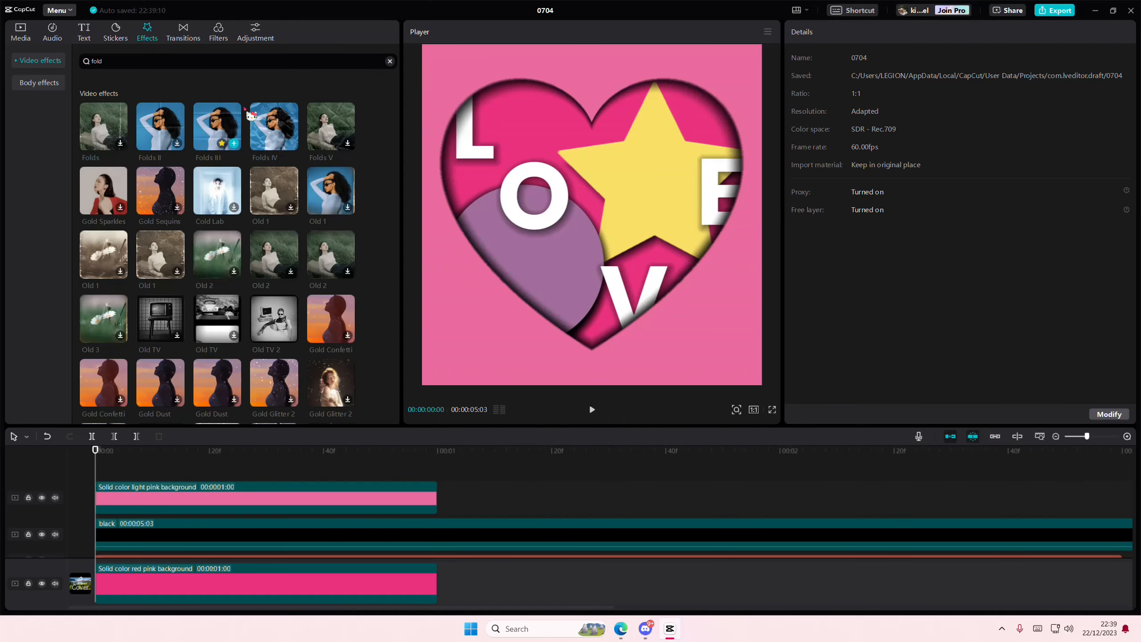
{"action": "left_click", "coordinate": [185, 57]}
{"action": "key", "text": "Return"}
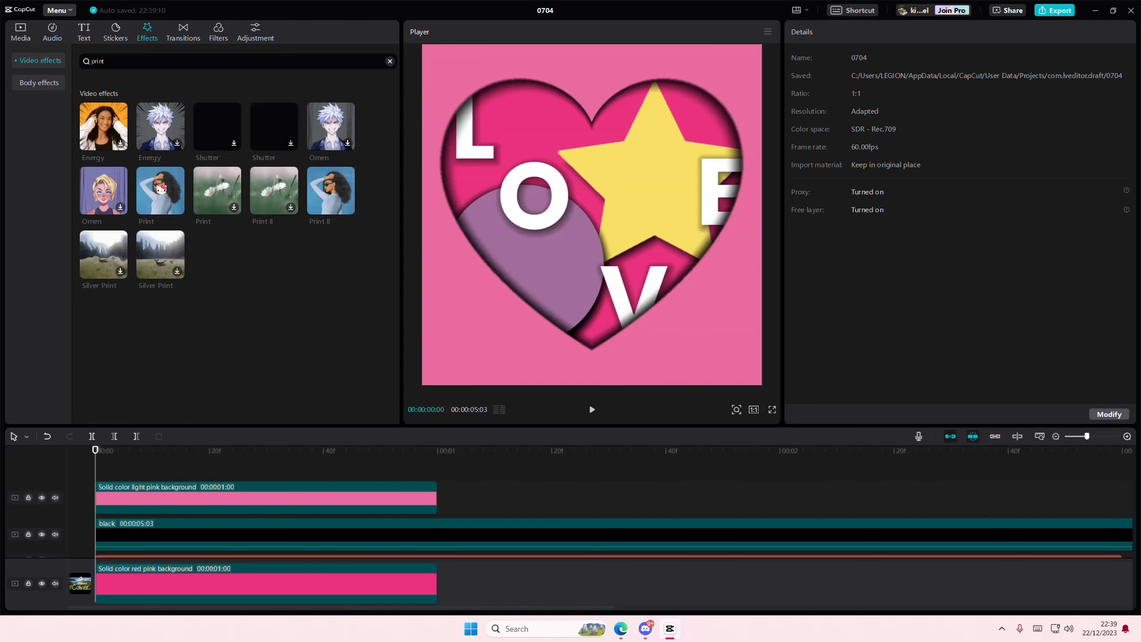
{"action": "left_click_drag", "start_coordinate": [223, 185], "coordinate": [85, 462]}
{"action": "key", "text": "ctrl+z"}
{"action": "left_click_drag", "start_coordinate": [178, 181], "coordinate": [75, 467]}
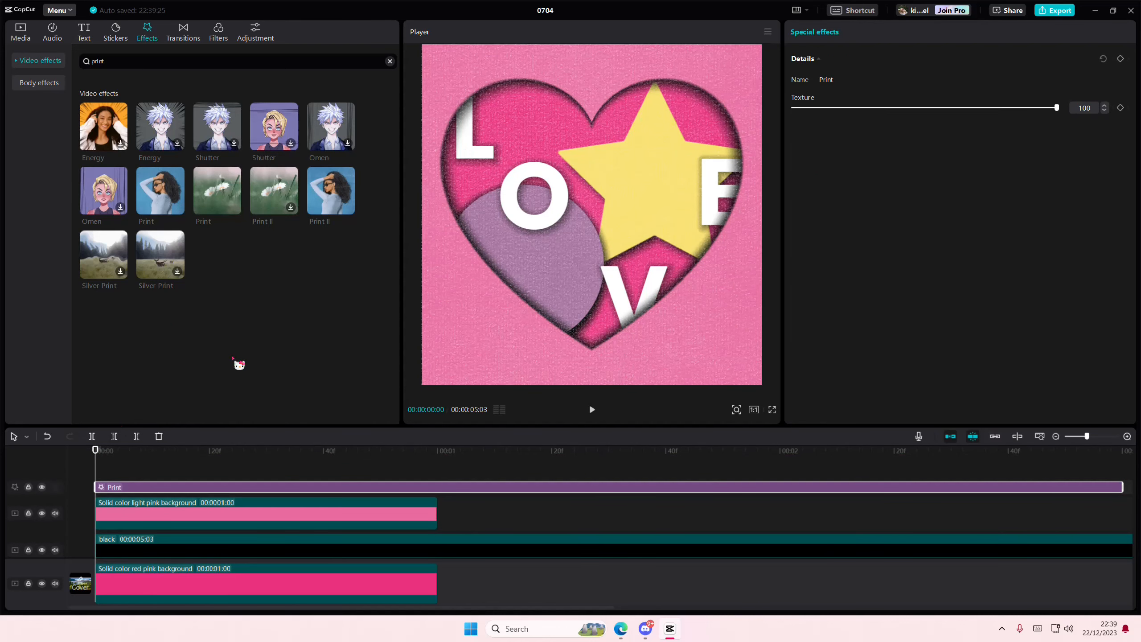
Step: Search the video effects for "fold"
{"action": "double_click", "coordinate": [97, 61]}
{"action": "type", "text": "fold"}
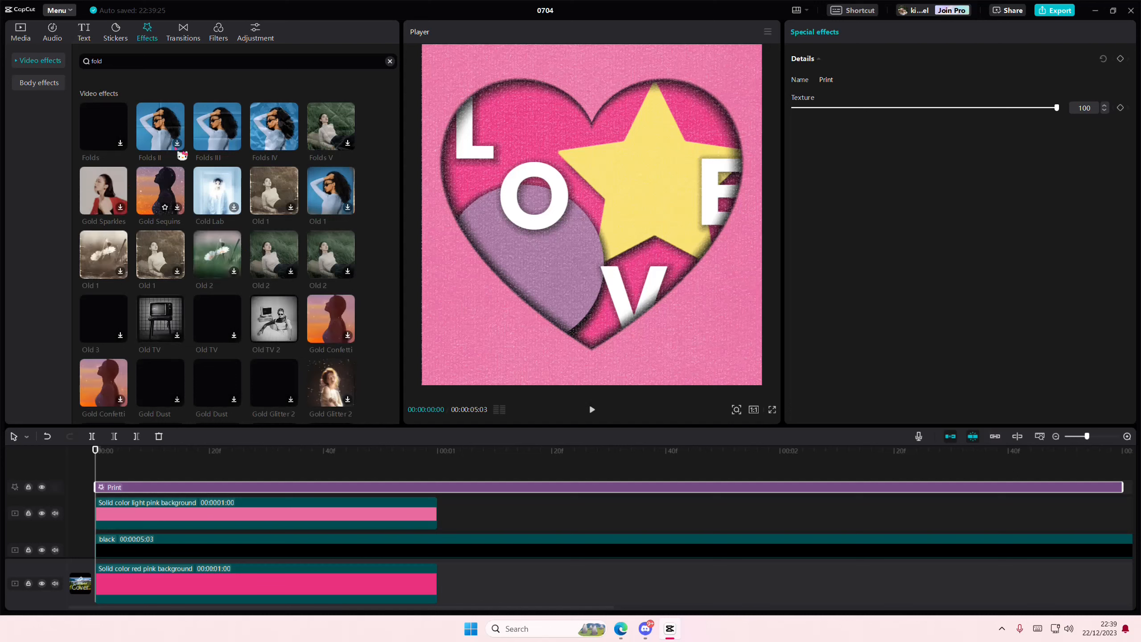
{"action": "left_click_drag", "start_coordinate": [207, 131], "coordinate": [148, 323]}
{"action": "left_click_drag", "start_coordinate": [158, 265], "coordinate": [116, 471]}
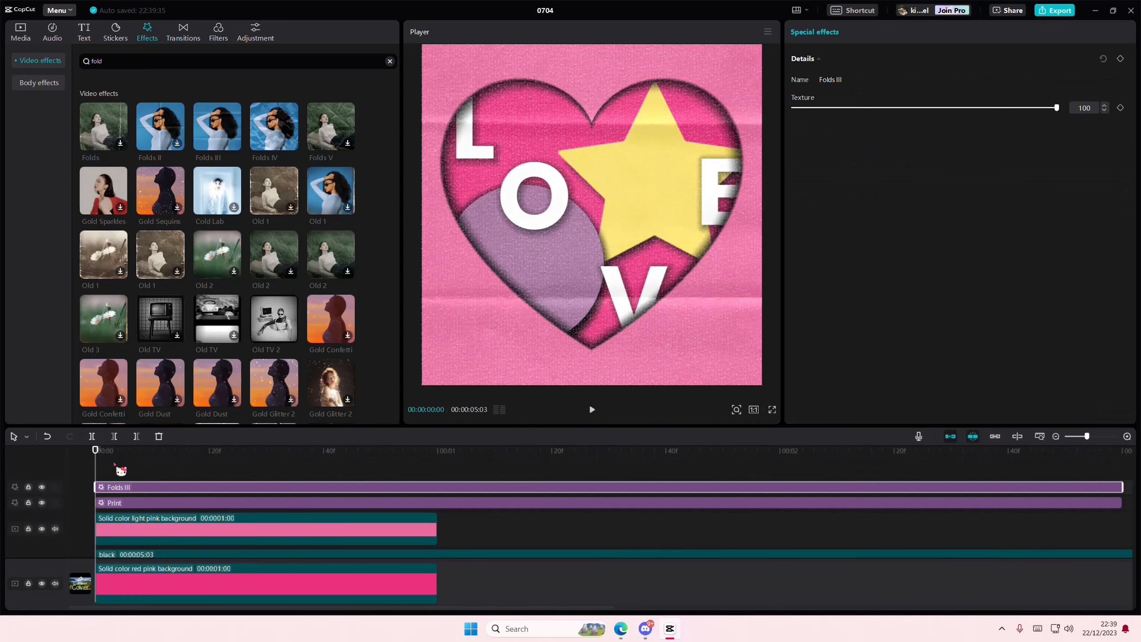
{"action": "key", "text": "Delete"}
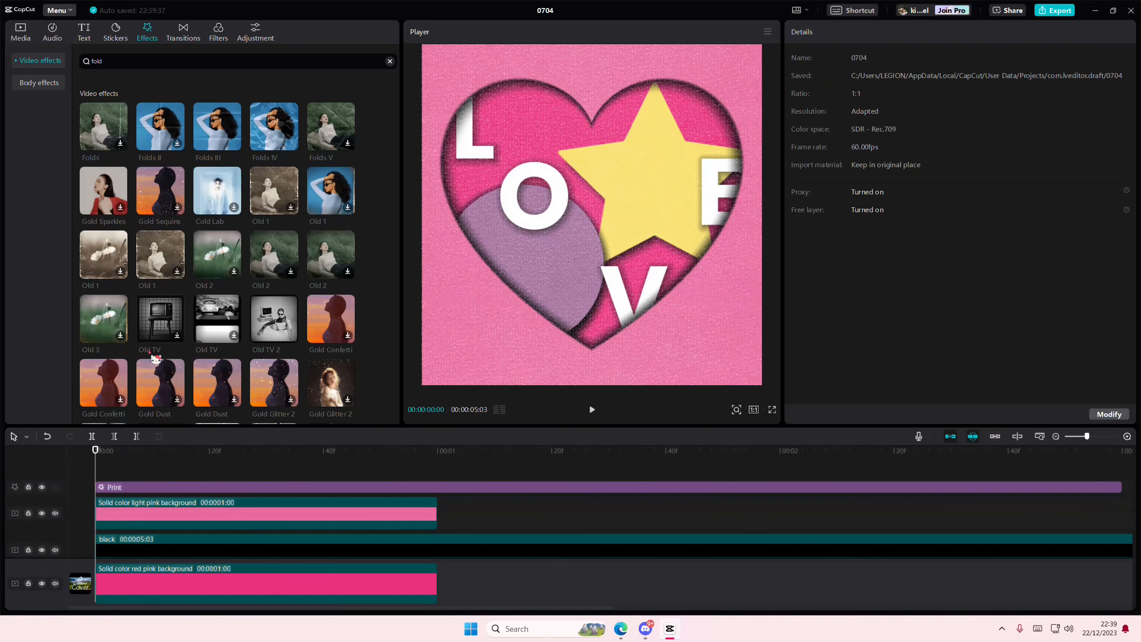
Step: Add the Folds IV effect above the Print effect from the timeline start and preview the design at about frame 29
{"action": "left_click_drag", "start_coordinate": [275, 132], "coordinate": [65, 479]}
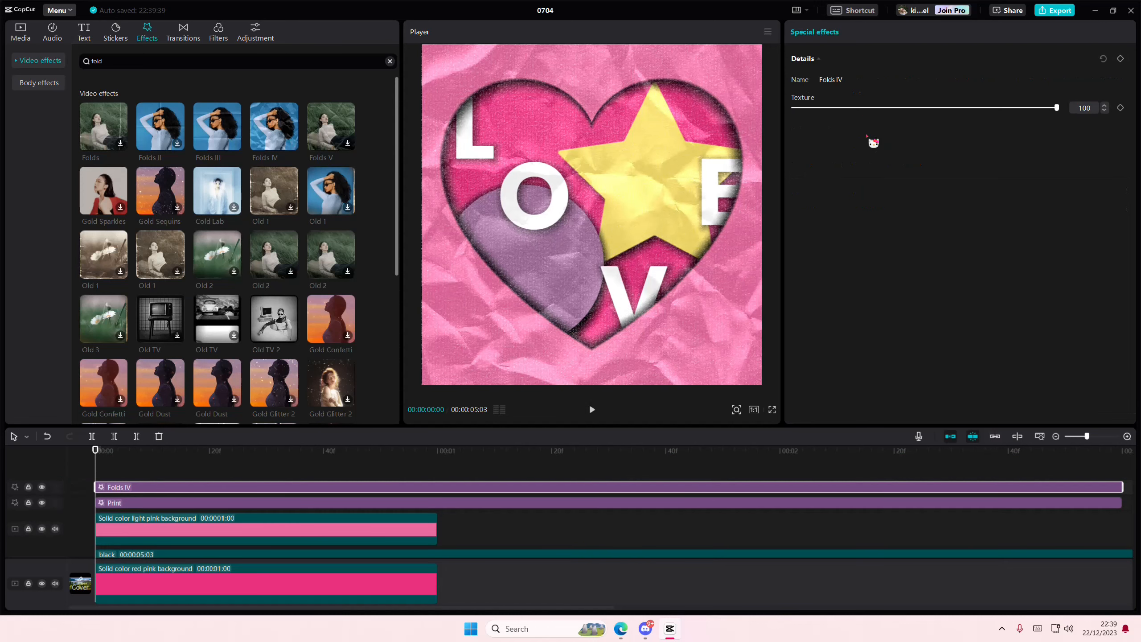
{"action": "left_click_drag", "start_coordinate": [215, 474], "coordinate": [261, 477]}
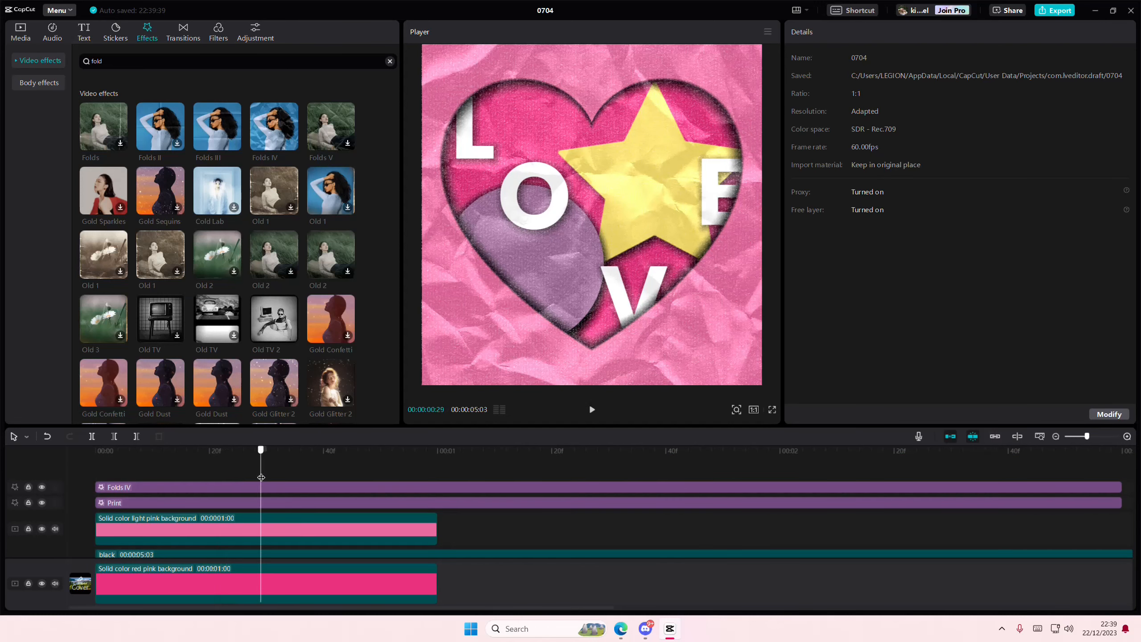